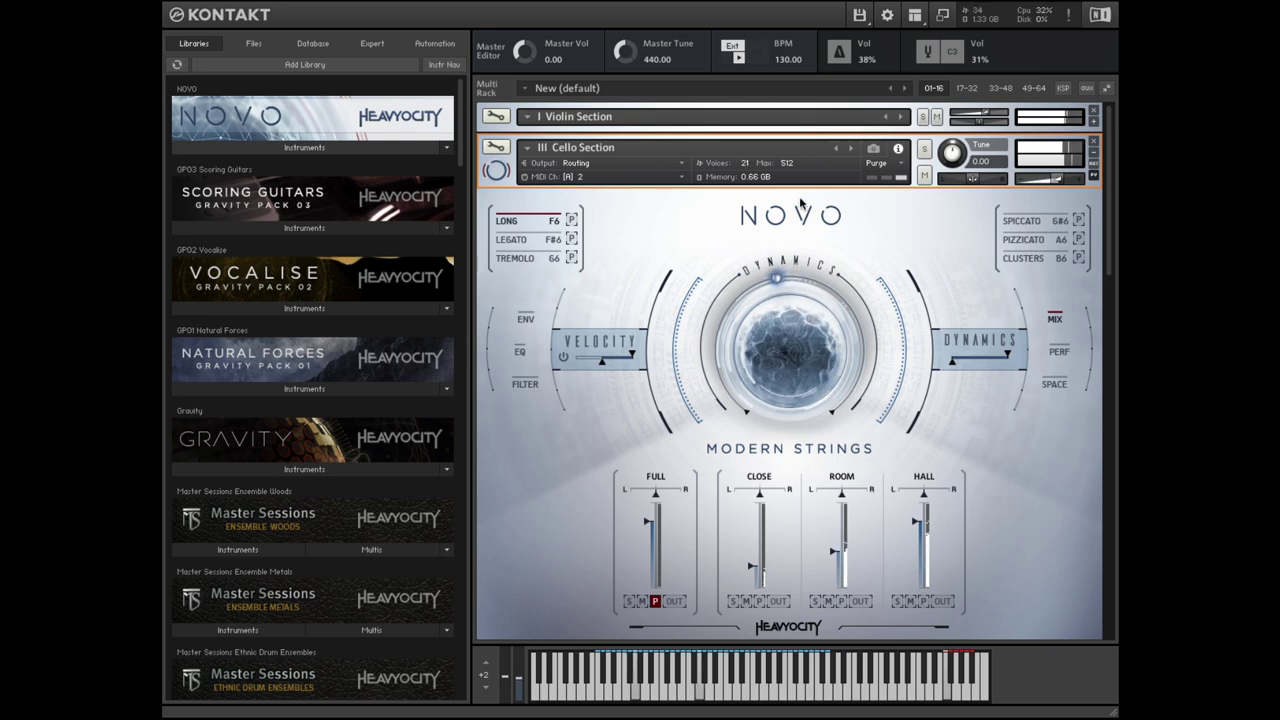
Open NOVO's I Traditional folder and adjust the cello's reverb MIX on the Space page
{"action": "left_click", "coordinate": [368, 145]}
{"action": "left_click", "coordinate": [265, 166]}
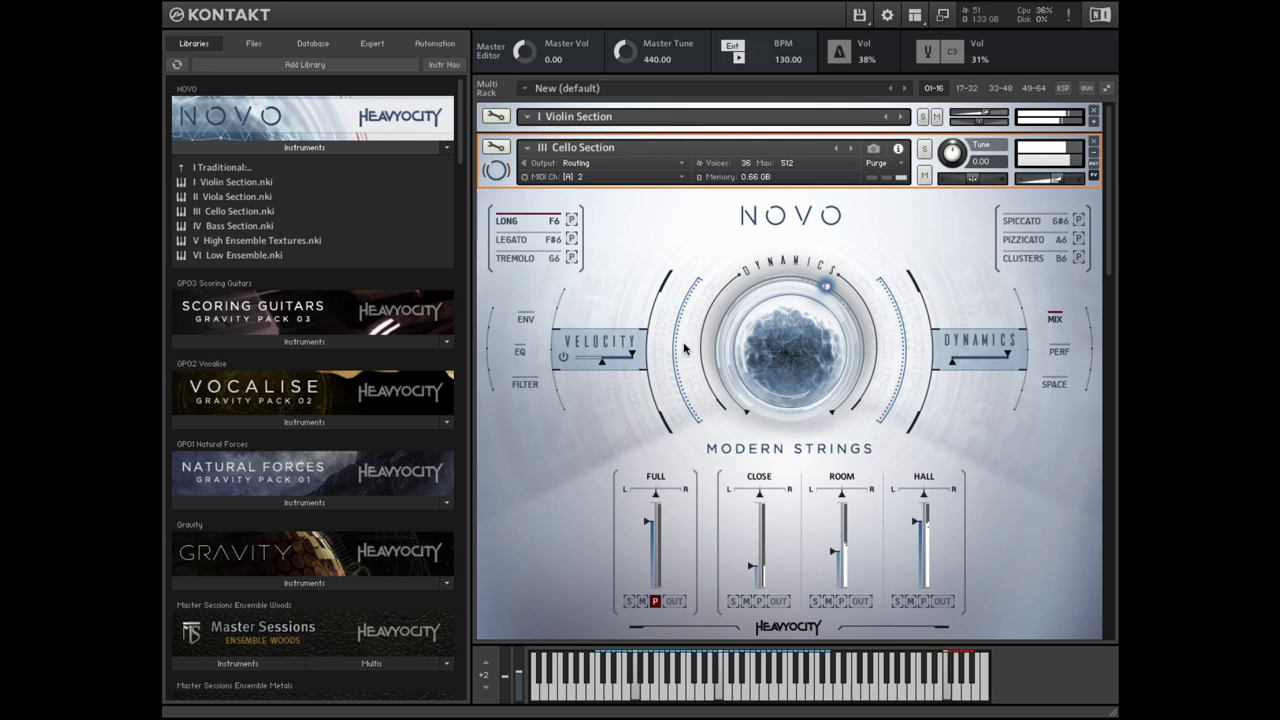
{"action": "left_click", "coordinate": [1065, 386]}
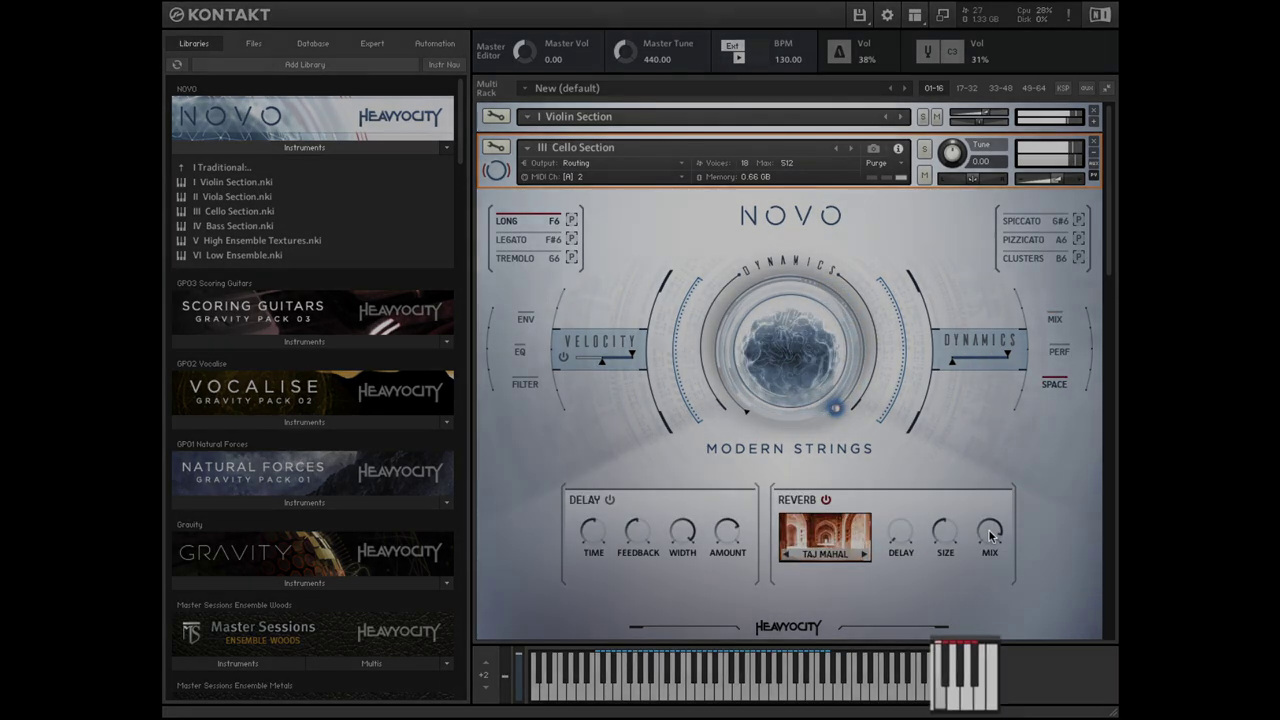
{"action": "left_click_drag", "start_coordinate": [992, 530], "coordinate": [979, 594]}
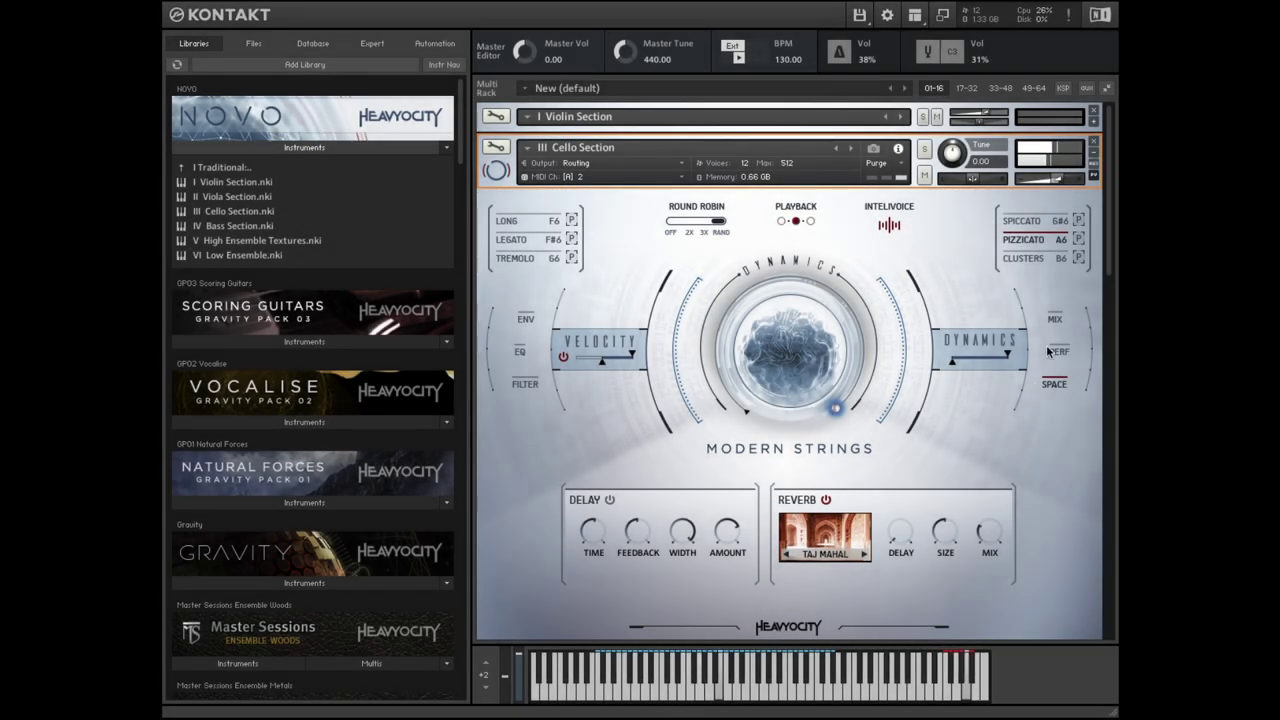
{"action": "left_click", "coordinate": [1055, 319]}
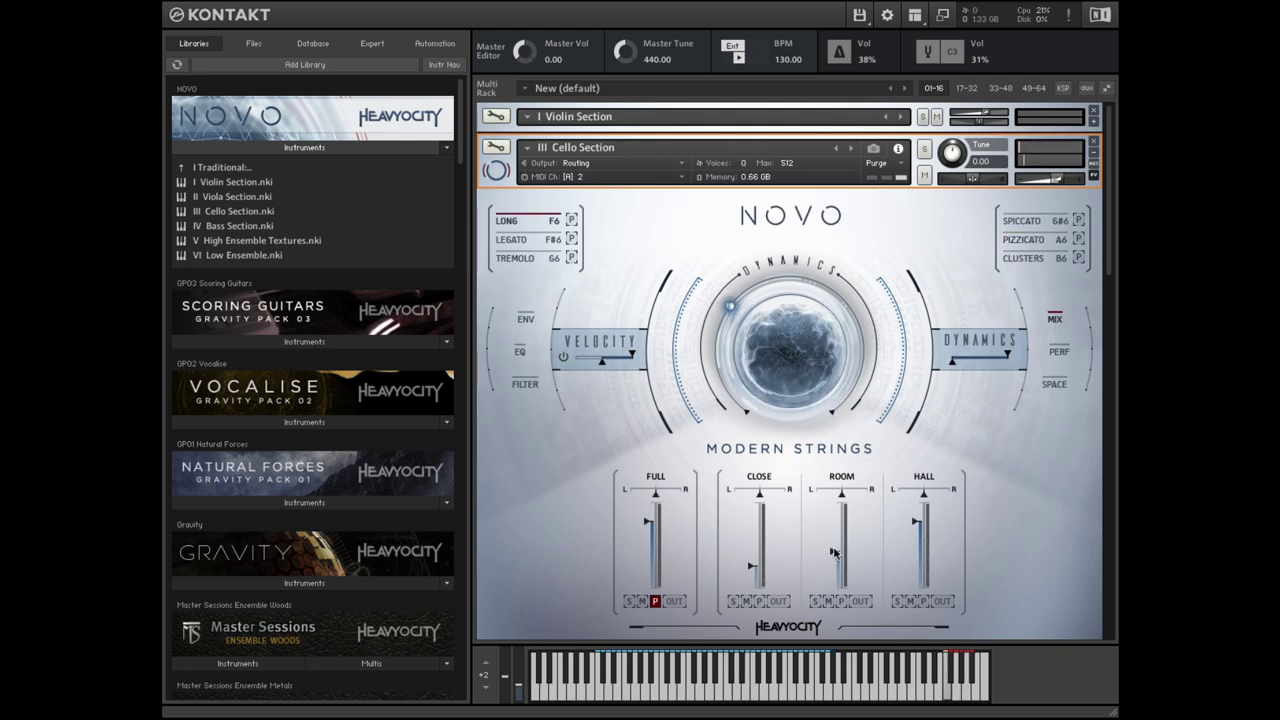
Raise the cello's Room mic to -3.3 dB and pull Close down to about -23.0 dB
{"action": "left_click_drag", "start_coordinate": [833, 553], "coordinate": [836, 528]}
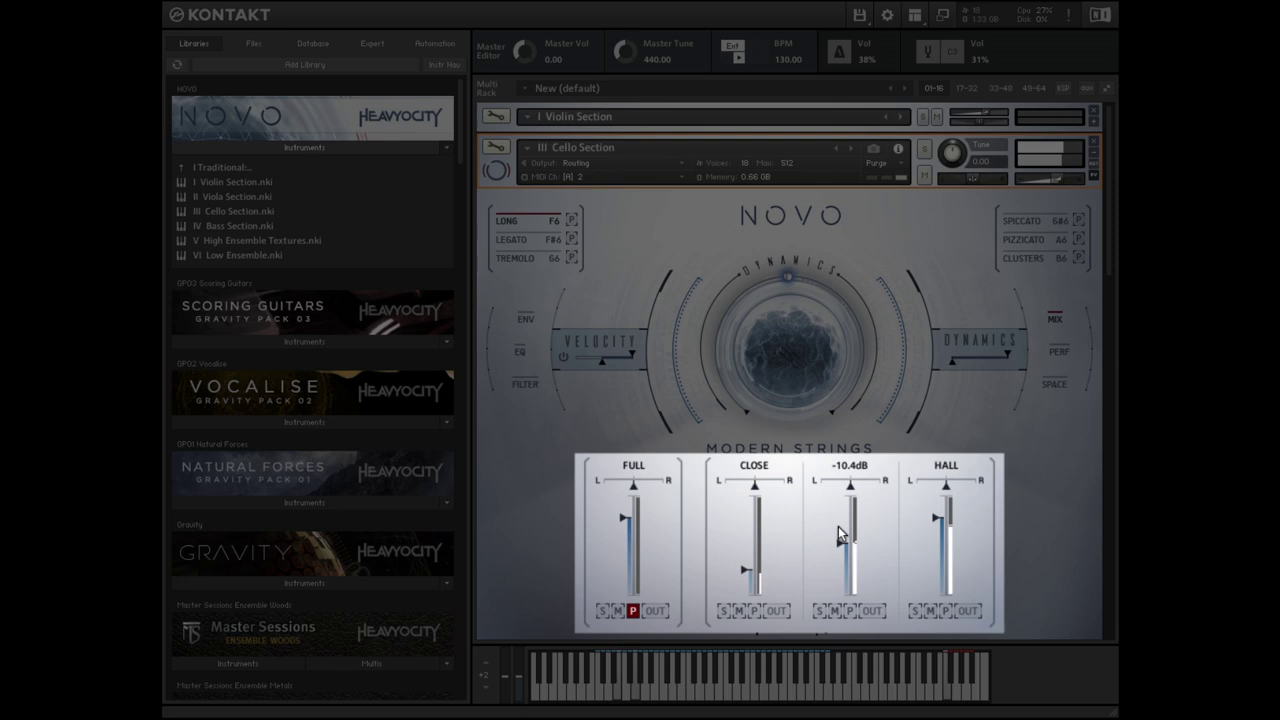
{"action": "left_click_drag", "start_coordinate": [838, 481], "coordinate": [836, 457]}
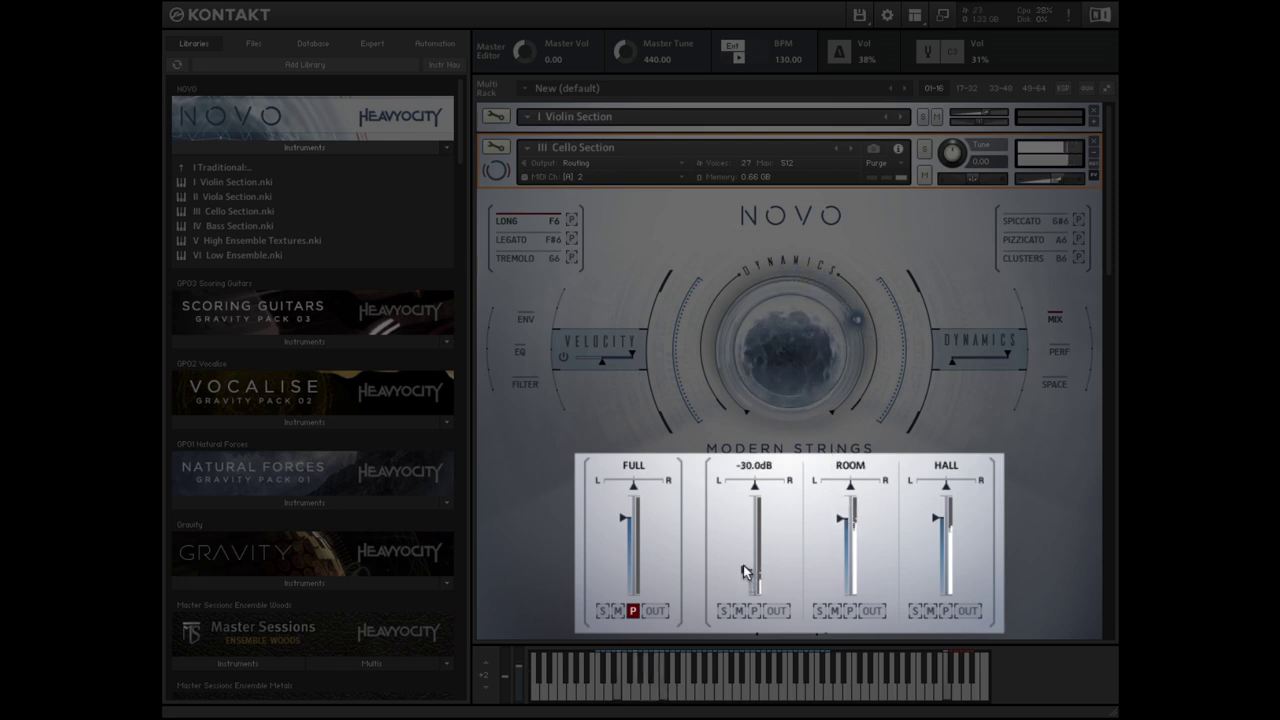
{"action": "left_click_drag", "start_coordinate": [745, 522], "coordinate": [738, 486]}
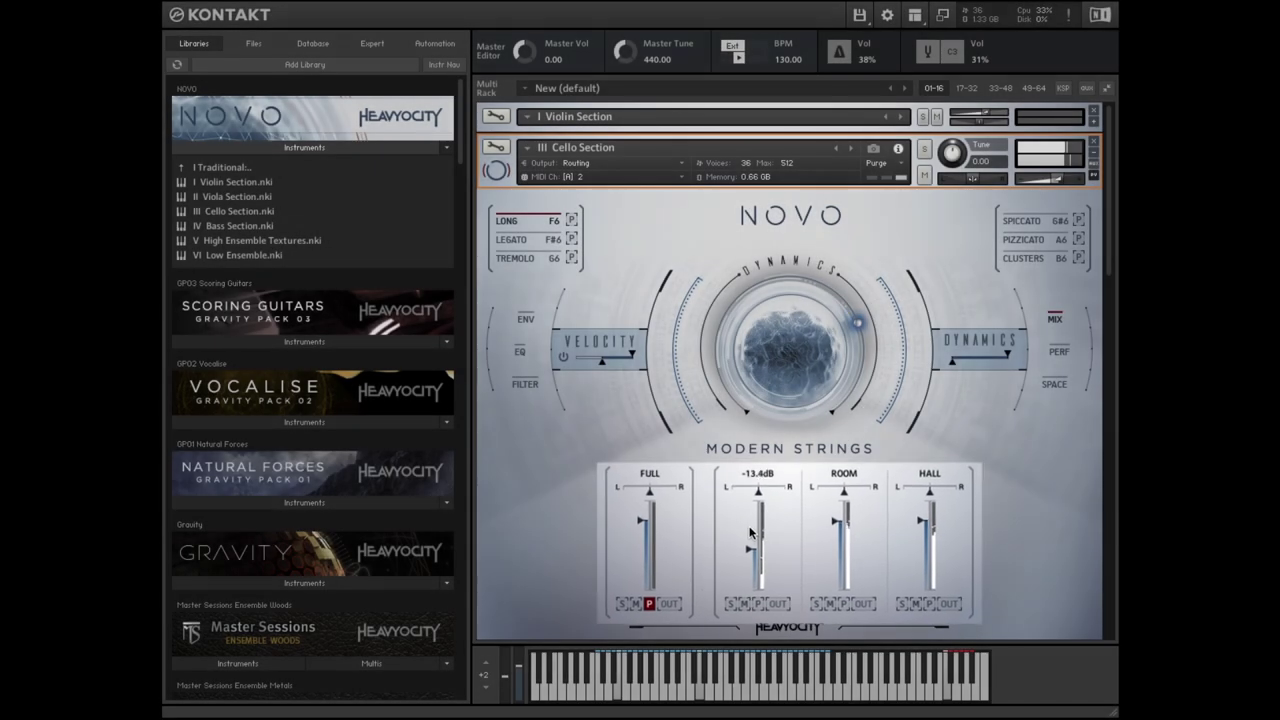
{"action": "left_click_drag", "start_coordinate": [740, 484], "coordinate": [751, 545]}
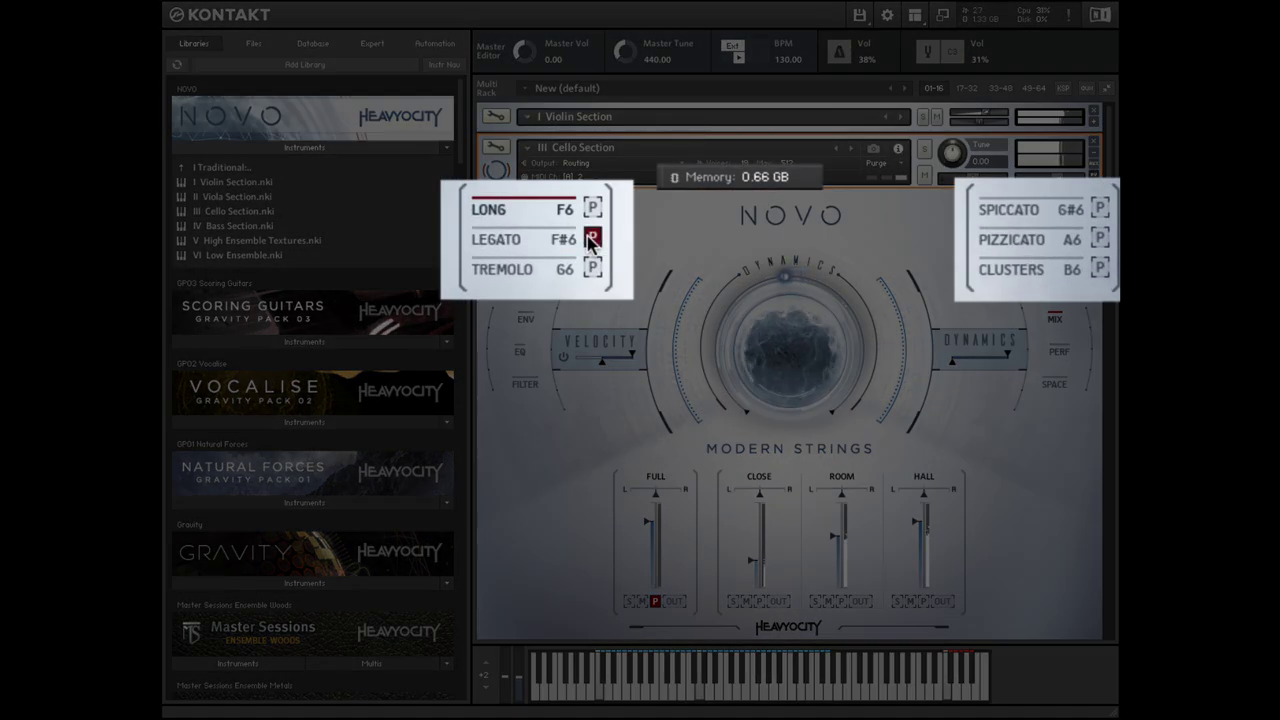
Purge the cello's articulations from memory, then page through EQ, Filter, Env and Perf to Space
{"action": "left_click", "coordinate": [591, 239]}
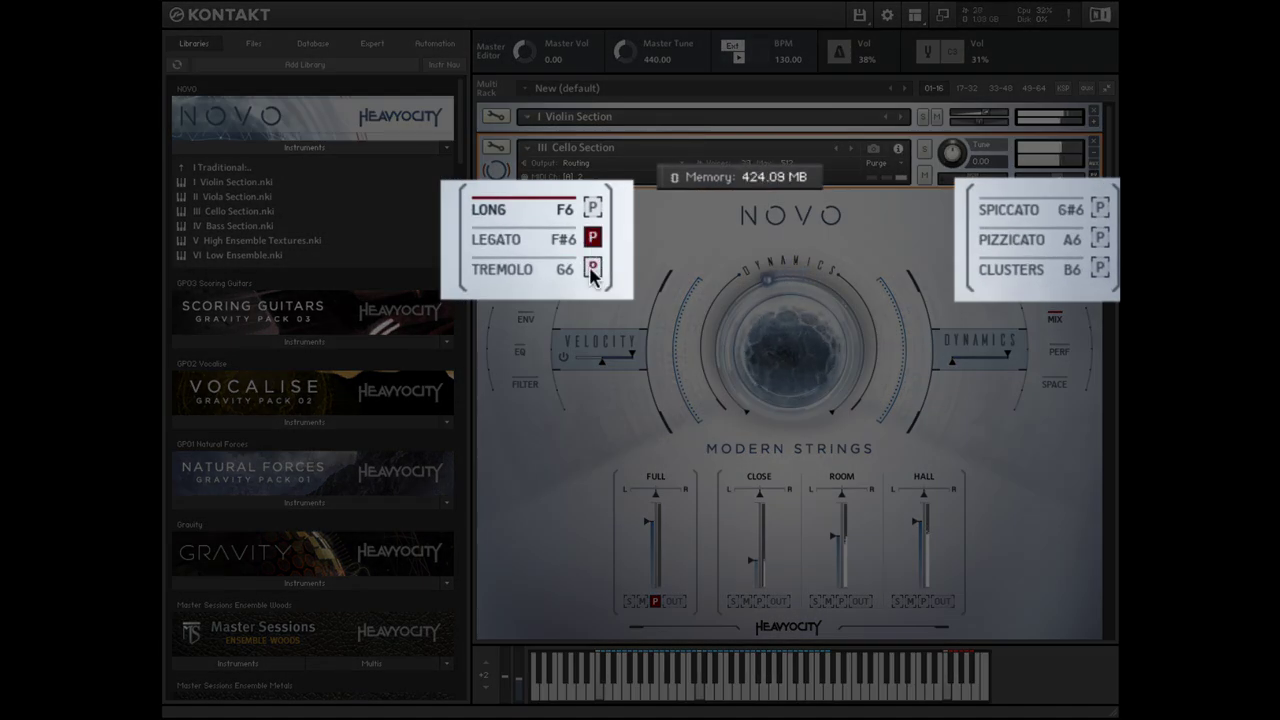
{"action": "left_click", "coordinate": [1099, 268]}
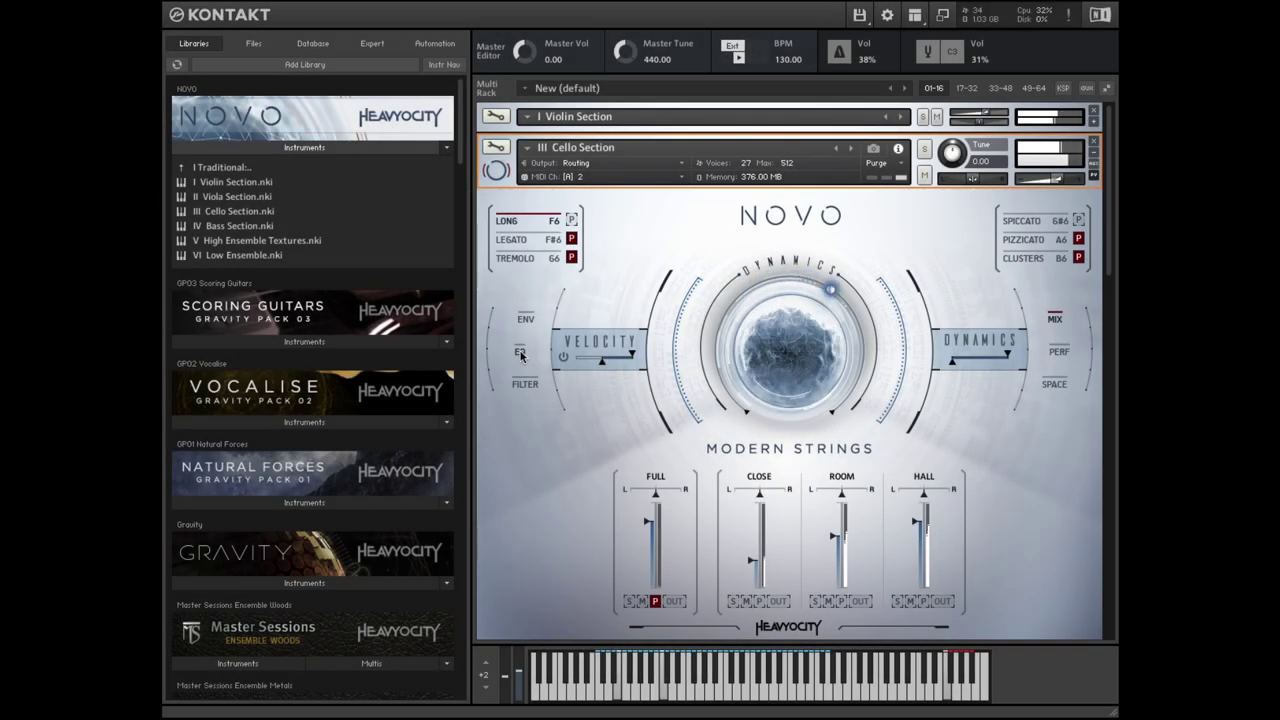
{"action": "left_click", "coordinate": [520, 352]}
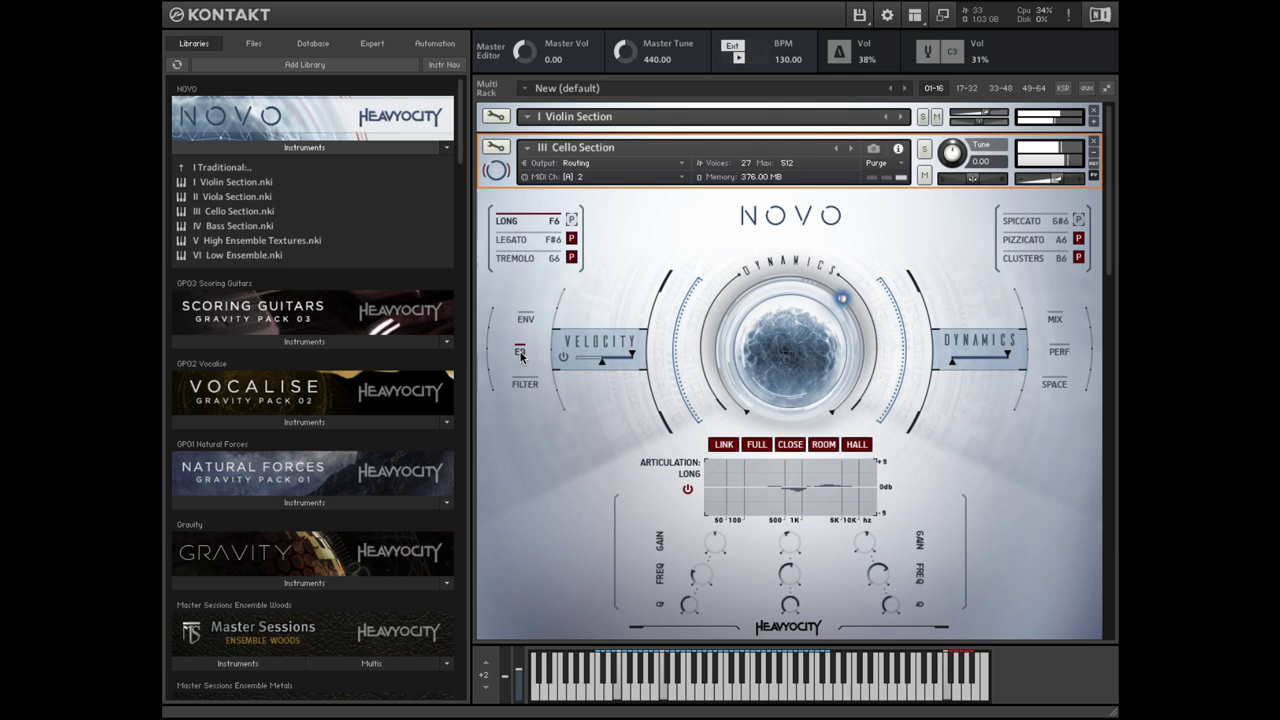
{"action": "left_click", "coordinate": [526, 383]}
{"action": "left_click", "coordinate": [526, 319]}
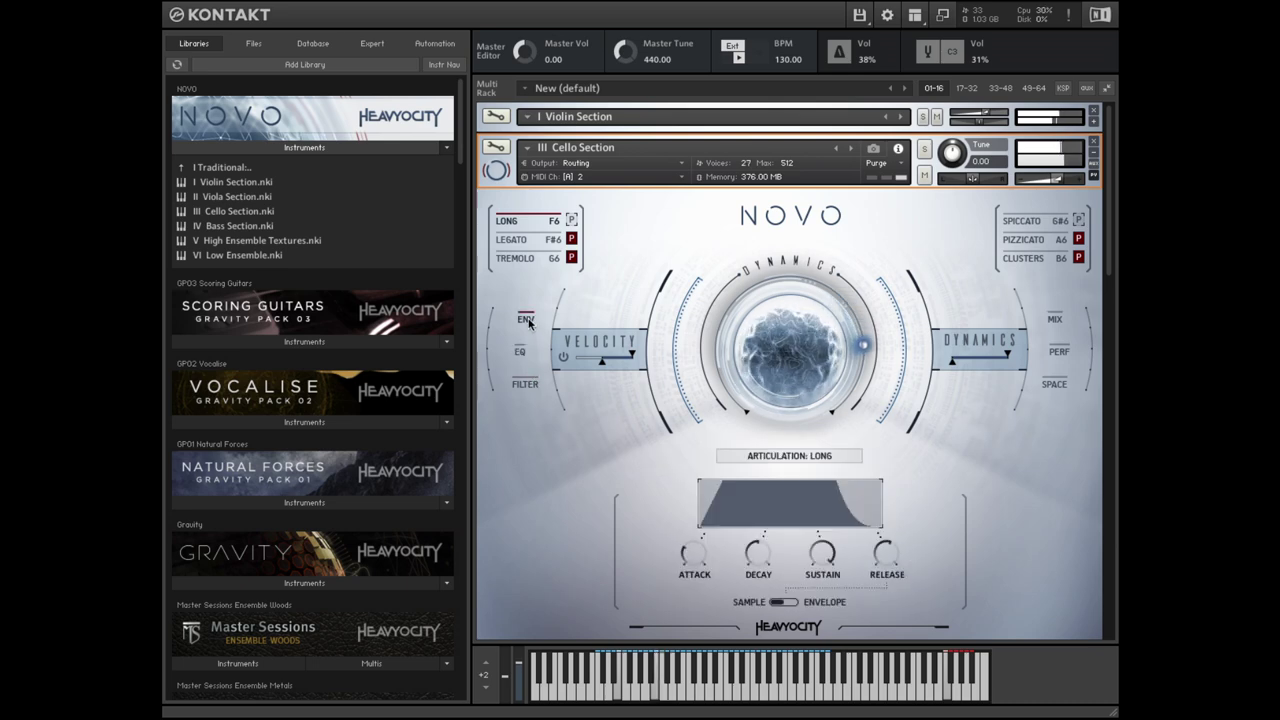
{"action": "left_click", "coordinate": [1059, 352]}
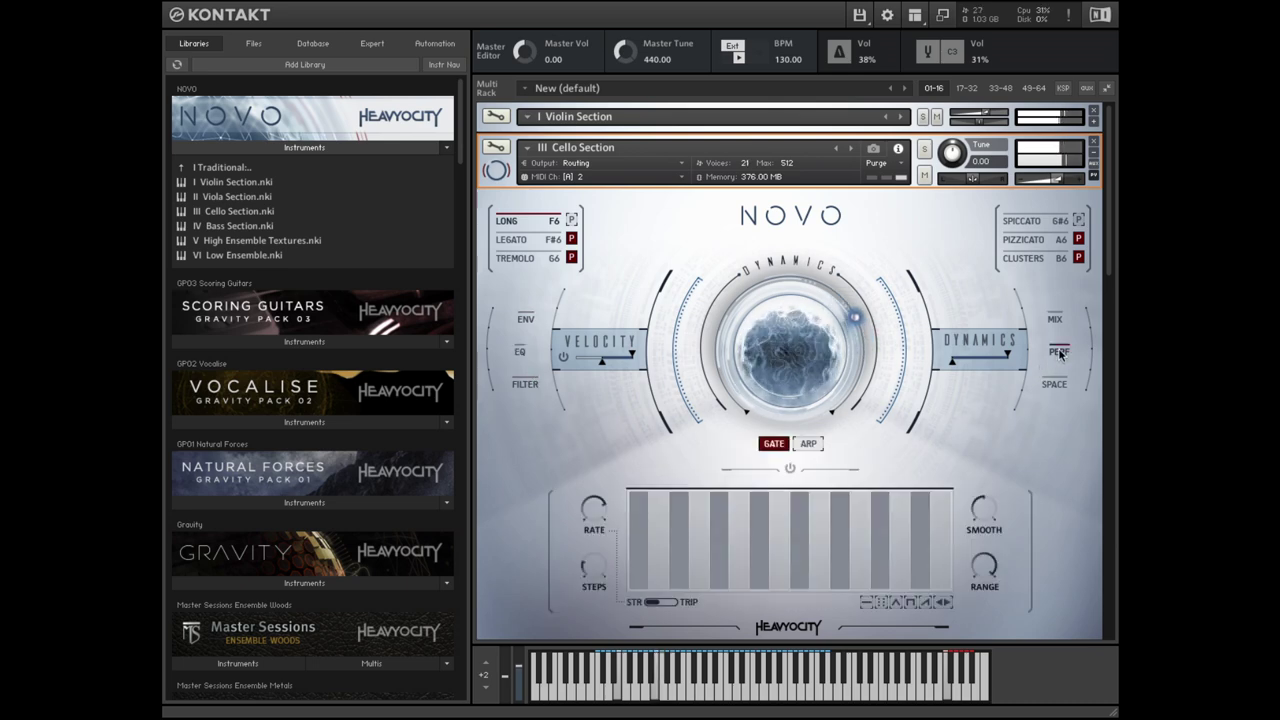
{"action": "left_click", "coordinate": [1055, 385]}
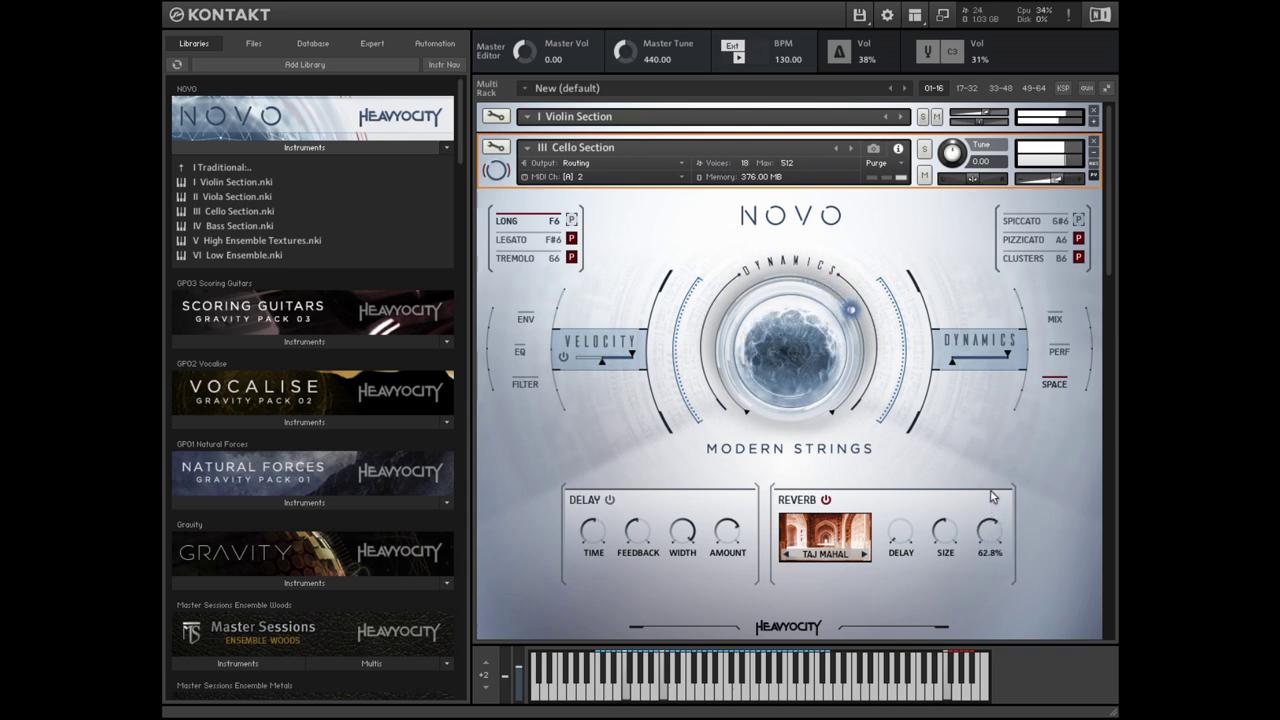
Load the cello's Vlc - Full Wet snapshot
{"action": "left_click", "coordinate": [876, 148]}
{"action": "left_click", "coordinate": [528, 170]}
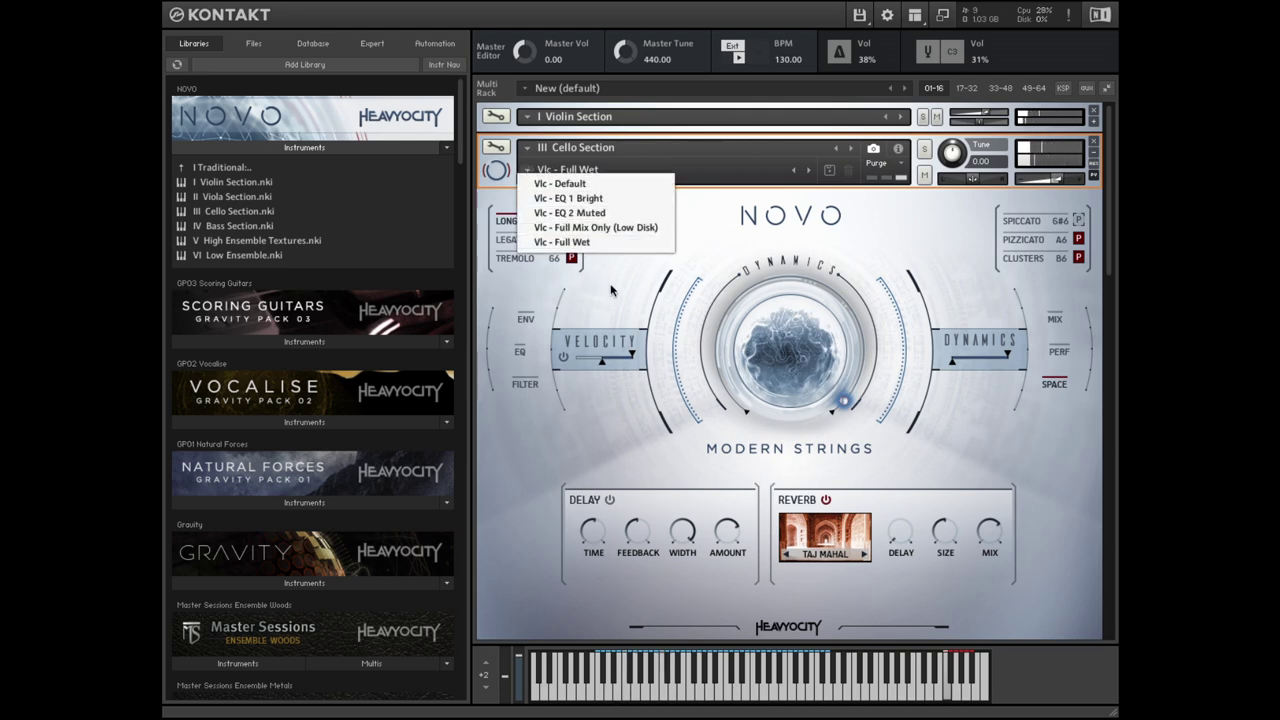
{"action": "left_click", "coordinate": [575, 242]}
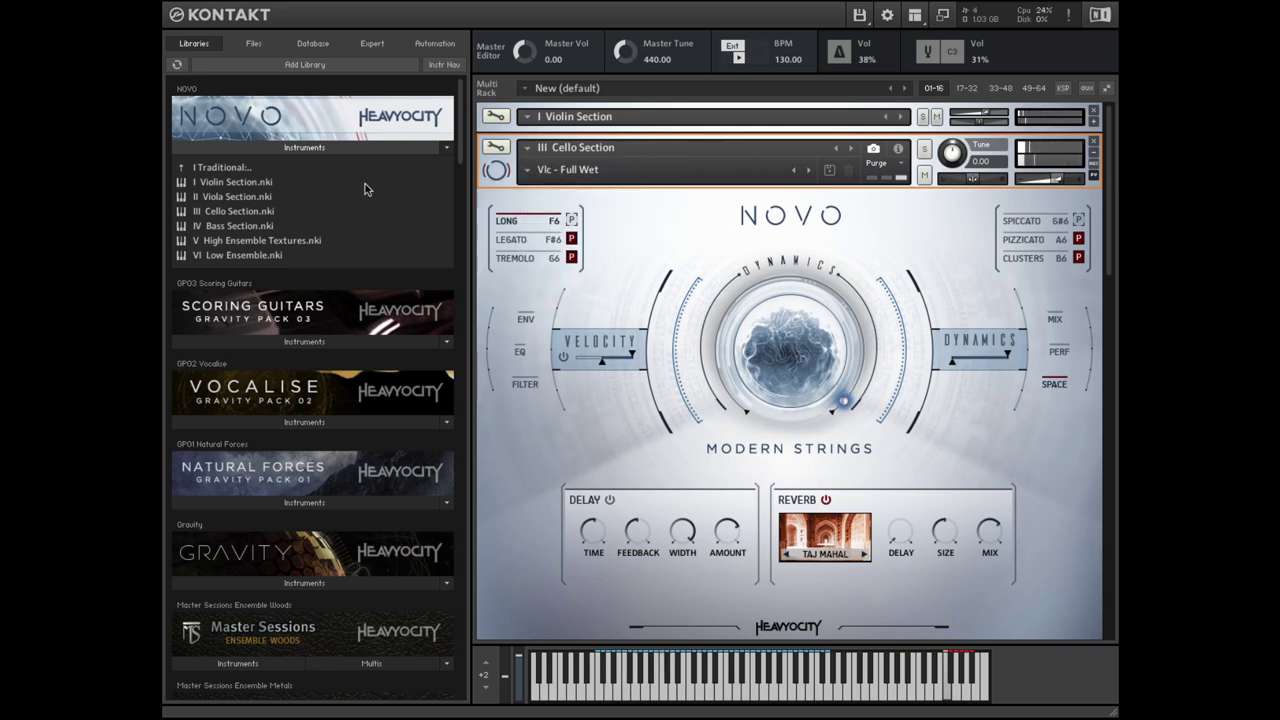
Open NOVO's II Evolved folder and scroll the rack down to String Designer
{"action": "left_click", "coordinate": [266, 167]}
{"action": "left_click", "coordinate": [232, 186]}
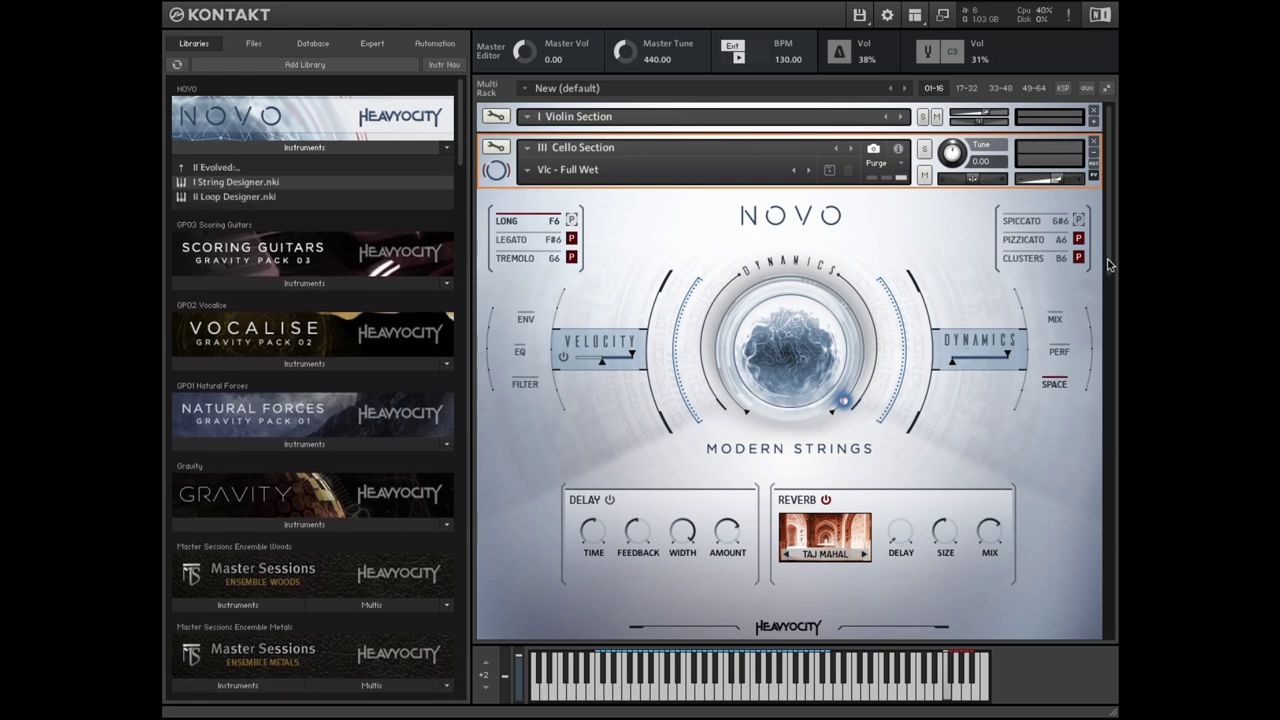
{"action": "scroll", "coordinate": [1105, 272], "scroll_direction": "down", "scroll_amount": 5}
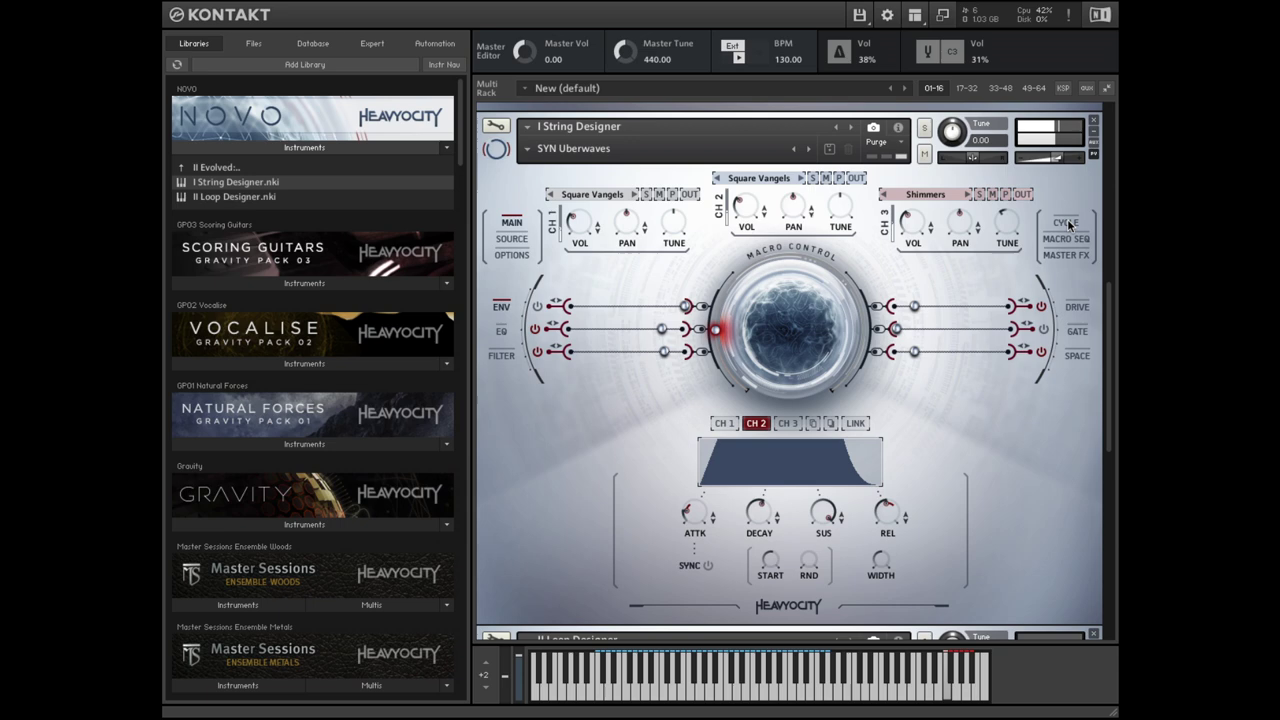
{"action": "left_click", "coordinate": [1046, 133]}
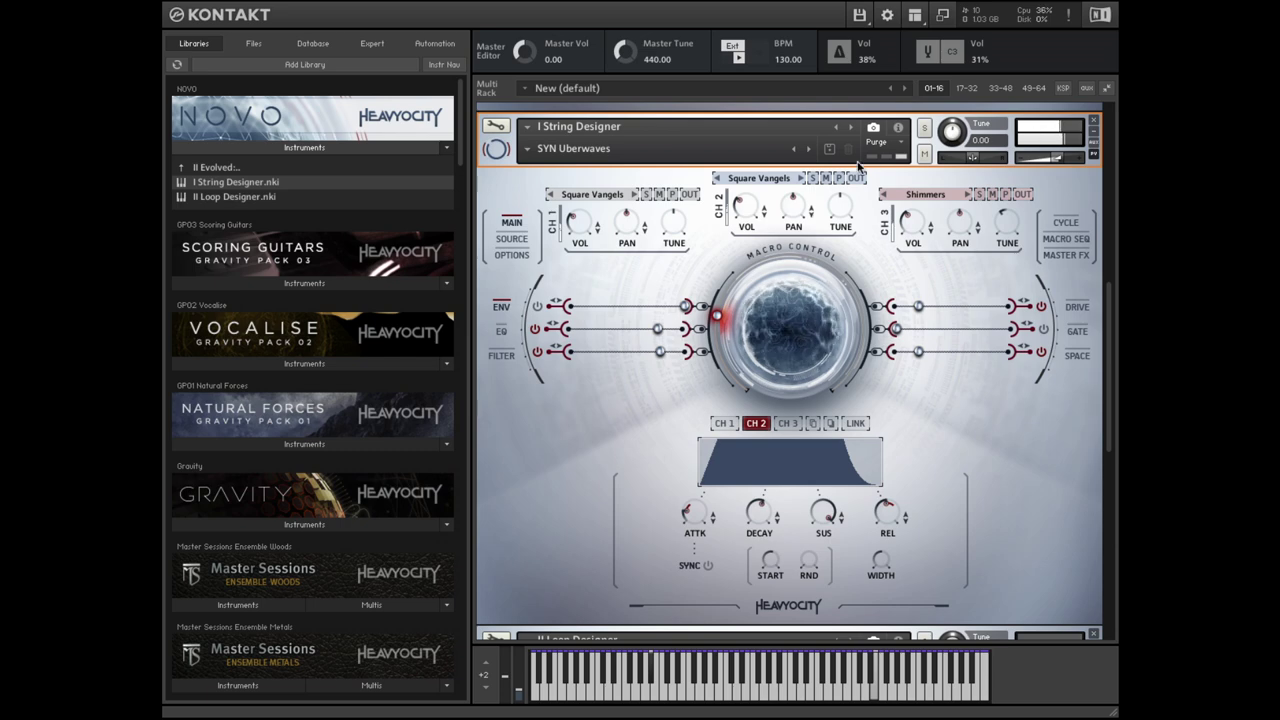
{"action": "left_click", "coordinate": [780, 178]}
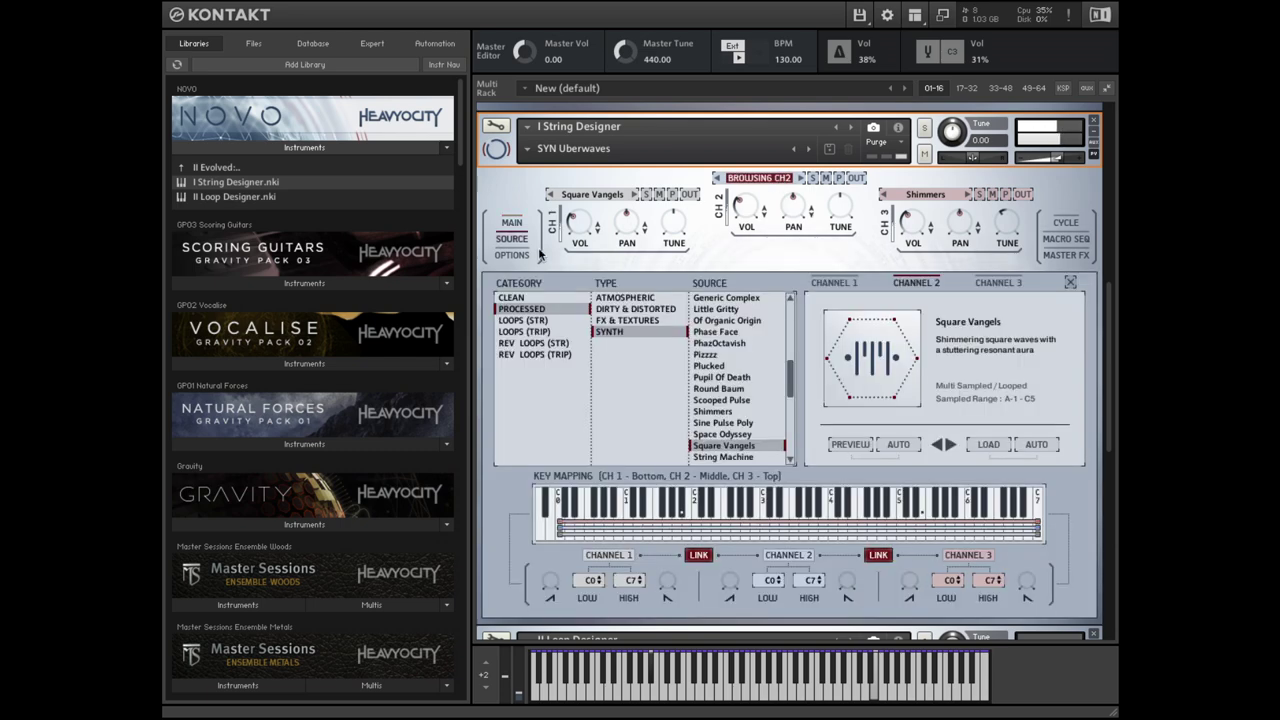
{"action": "left_click", "coordinate": [530, 297]}
{"action": "left_click", "coordinate": [527, 310]}
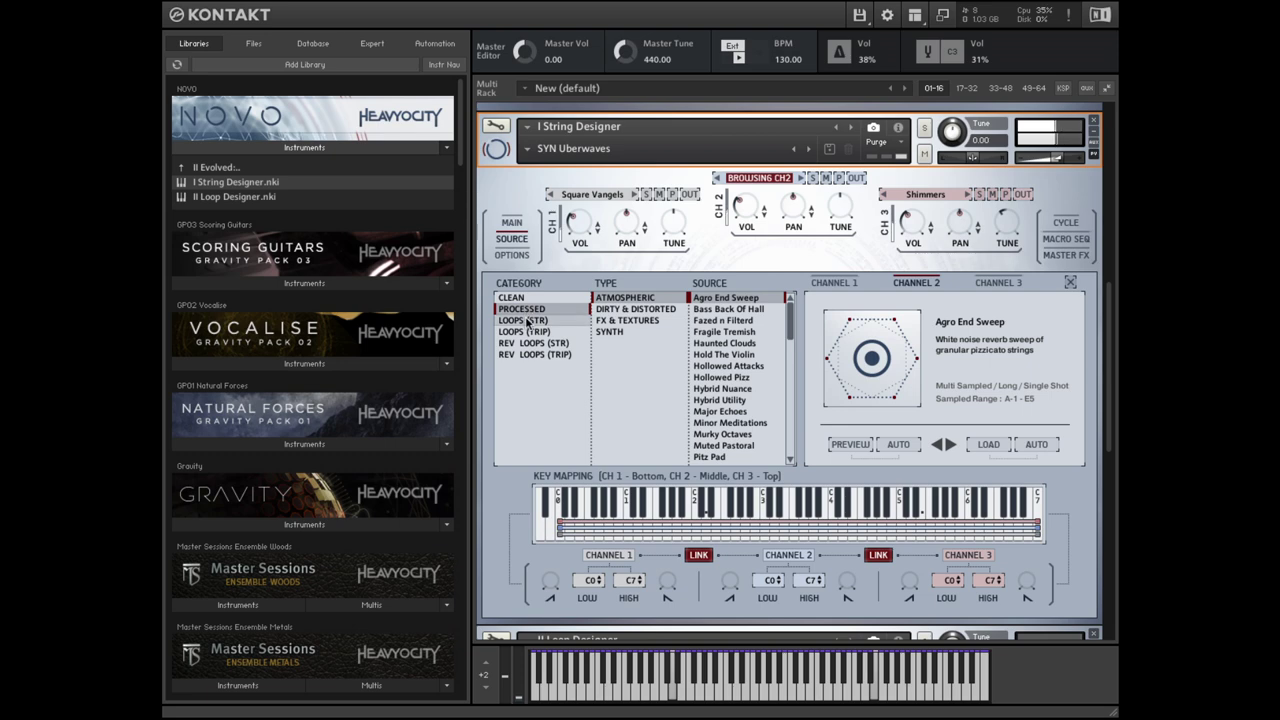
{"action": "left_click", "coordinate": [527, 320]}
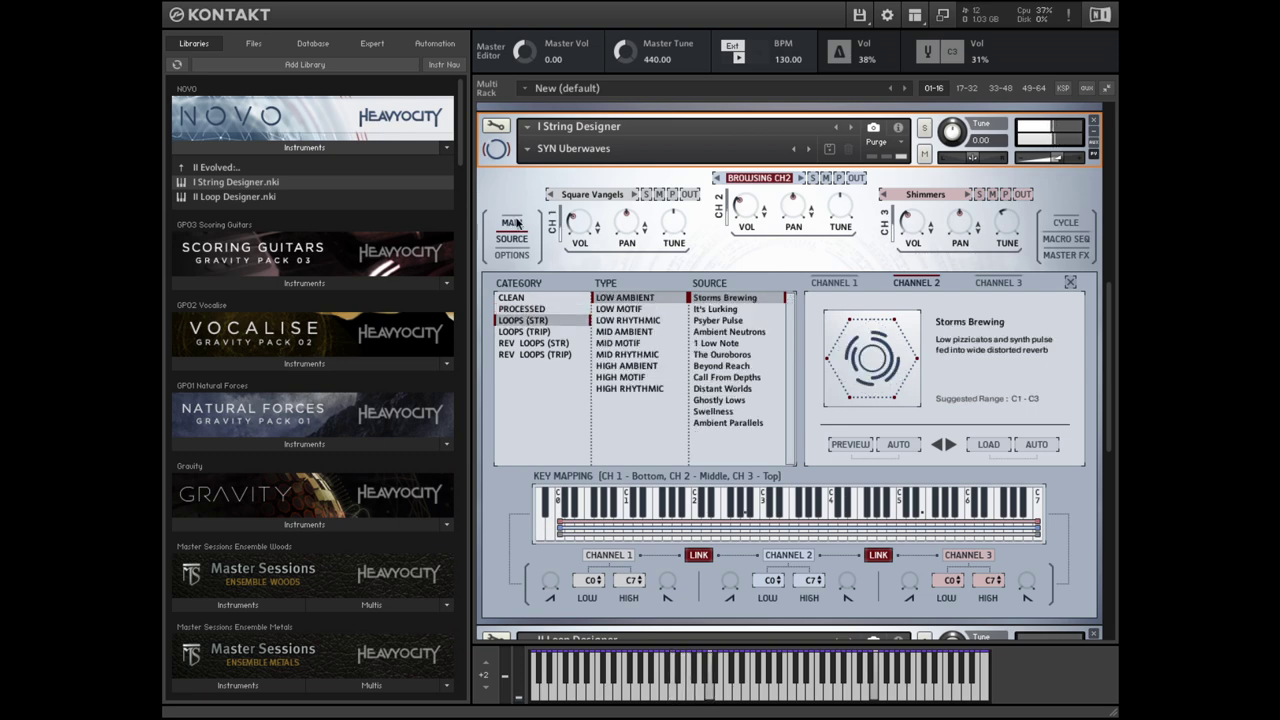
{"action": "left_click", "coordinate": [512, 222]}
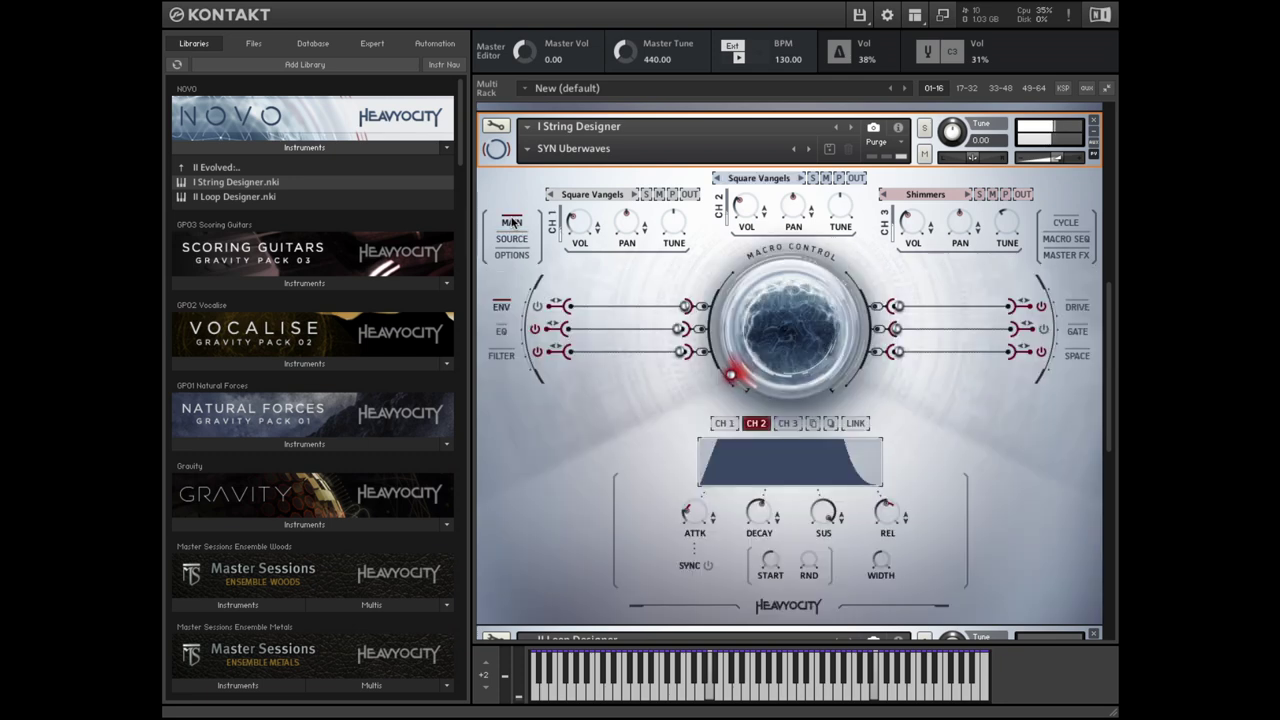
Review String Designer's EQ, Filter, Drive, Gate and Space pages, ending on Master FX
{"action": "left_click", "coordinate": [502, 331]}
{"action": "left_click", "coordinate": [501, 355]}
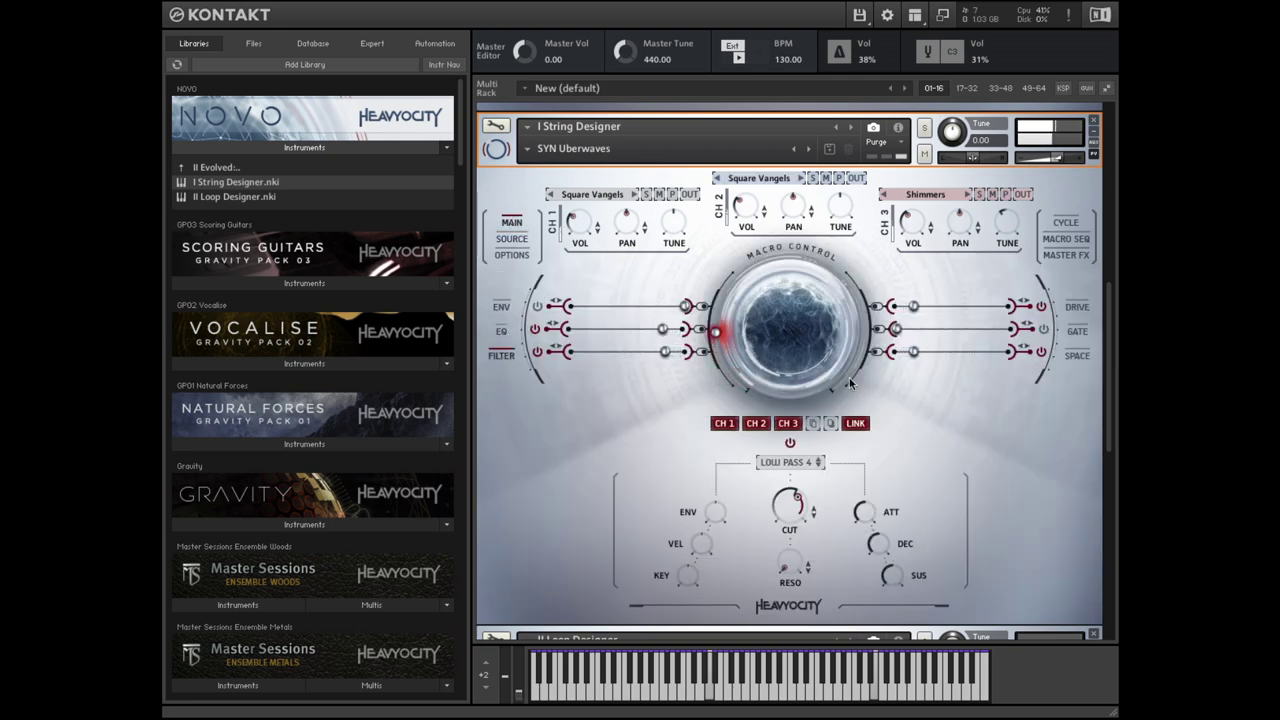
{"action": "left_click", "coordinate": [1076, 307]}
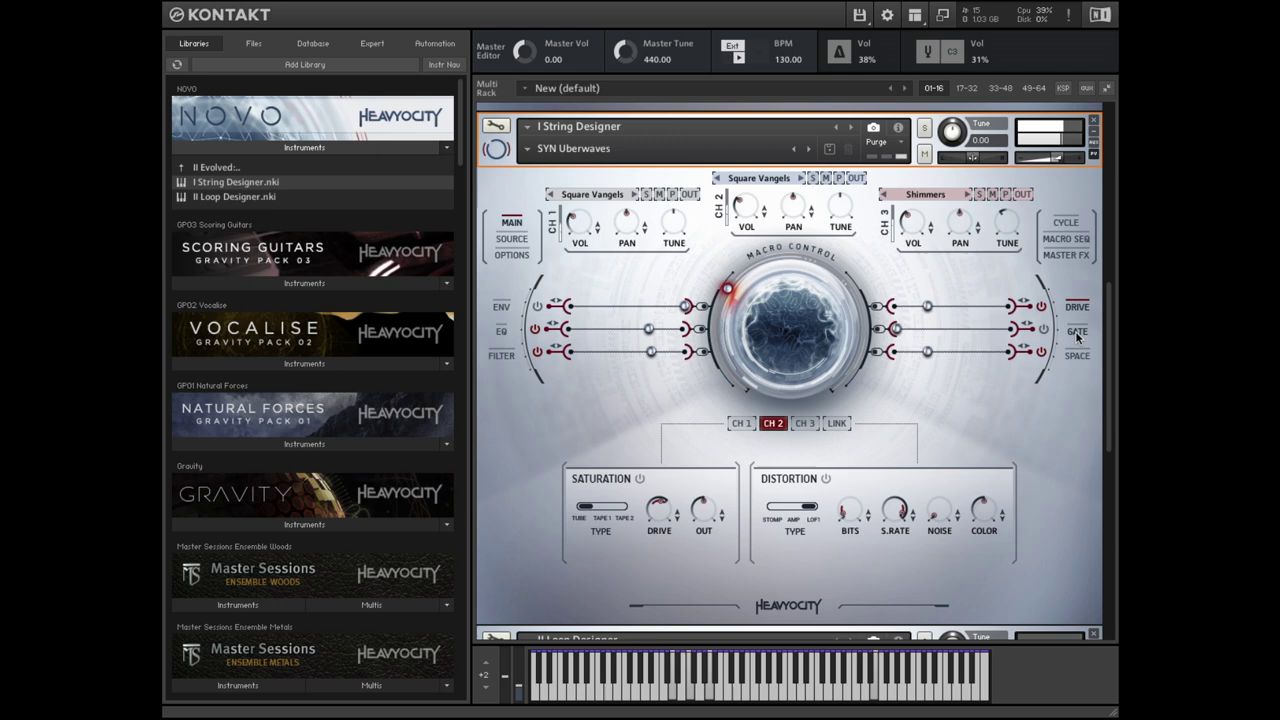
{"action": "left_click", "coordinate": [1077, 335]}
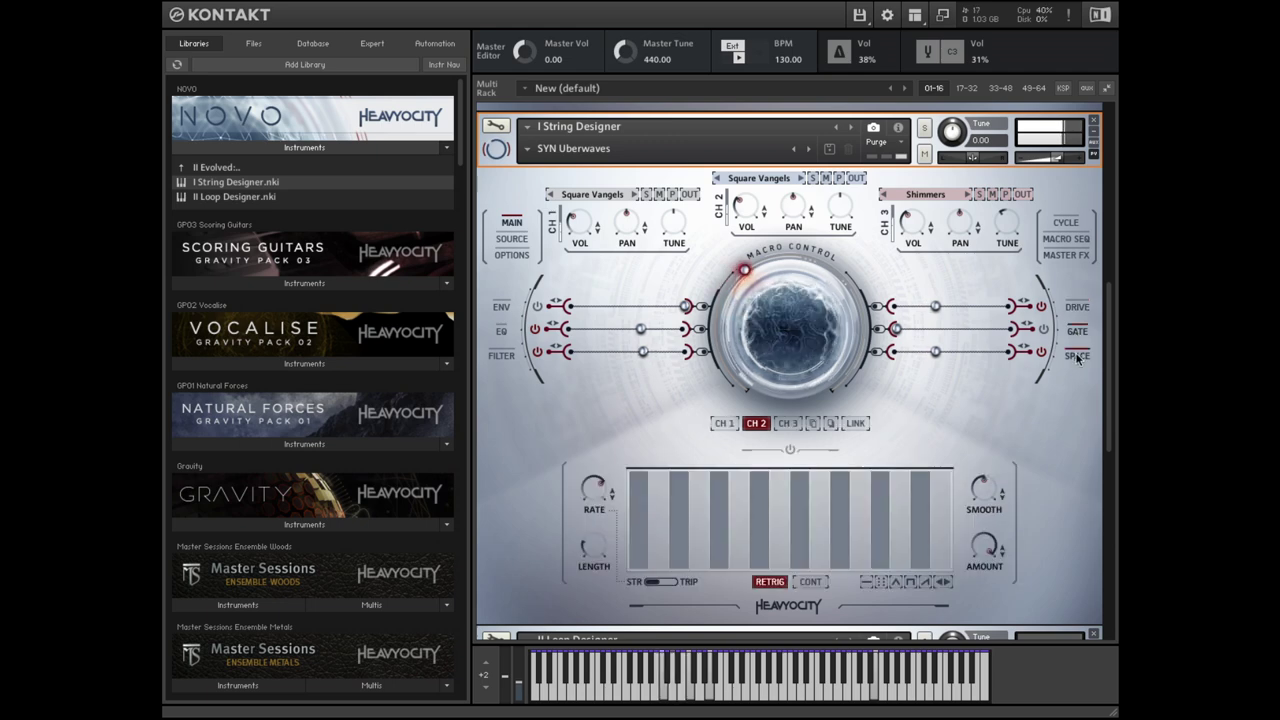
{"action": "left_click", "coordinate": [1077, 357]}
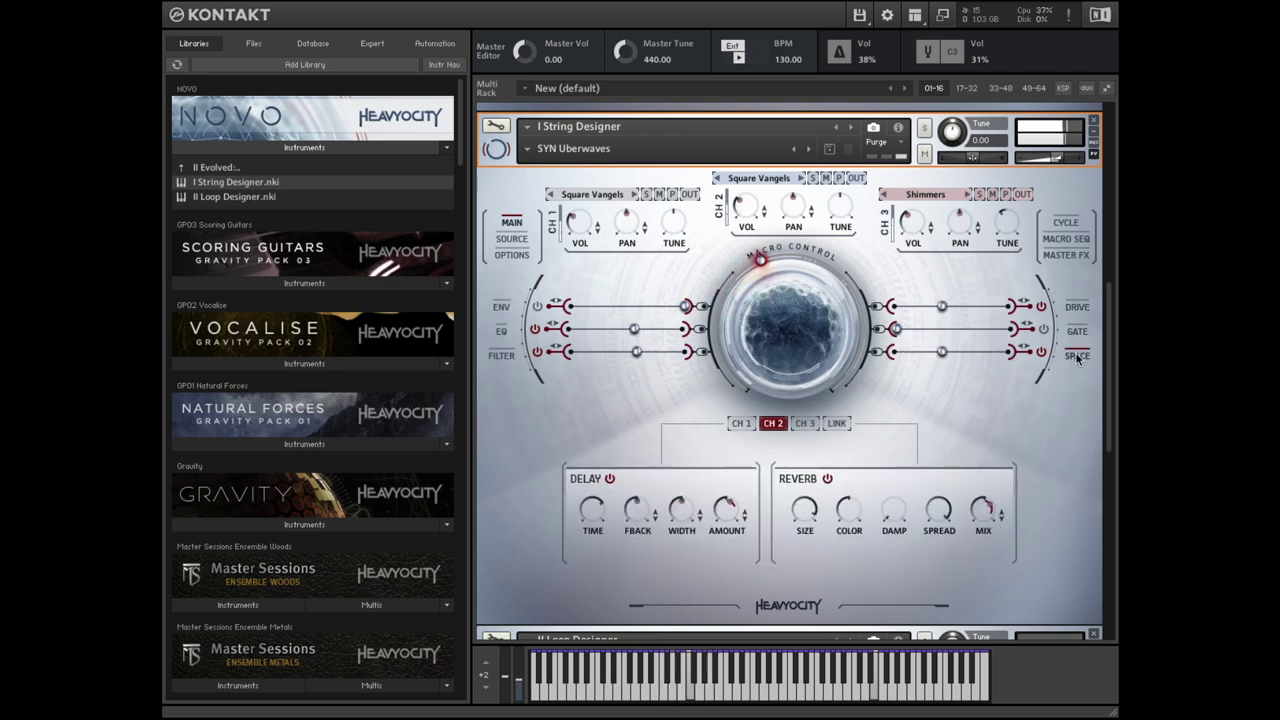
{"action": "left_click", "coordinate": [1067, 256]}
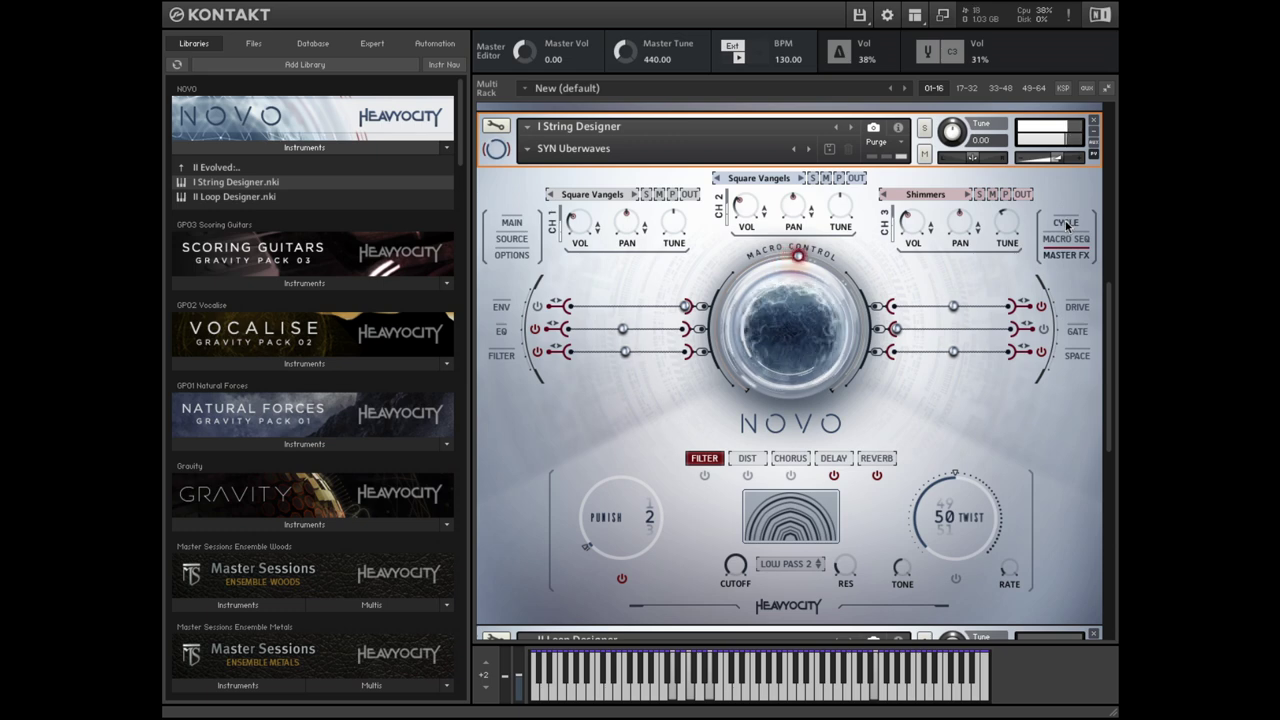
Open String Designer's Cycle sequencer and view its Start, then Velocity step patterns
{"action": "left_click", "coordinate": [1067, 223]}
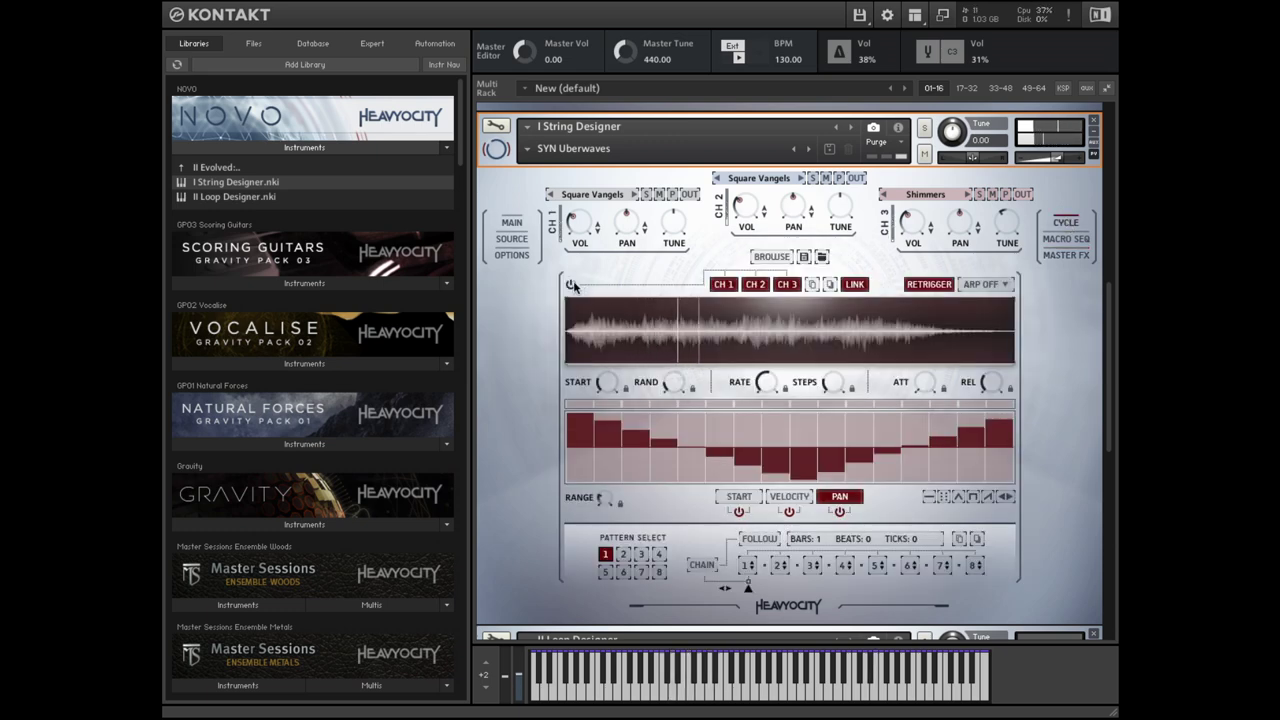
{"action": "left_click", "coordinate": [739, 497]}
{"action": "left_click", "coordinate": [781, 499]}
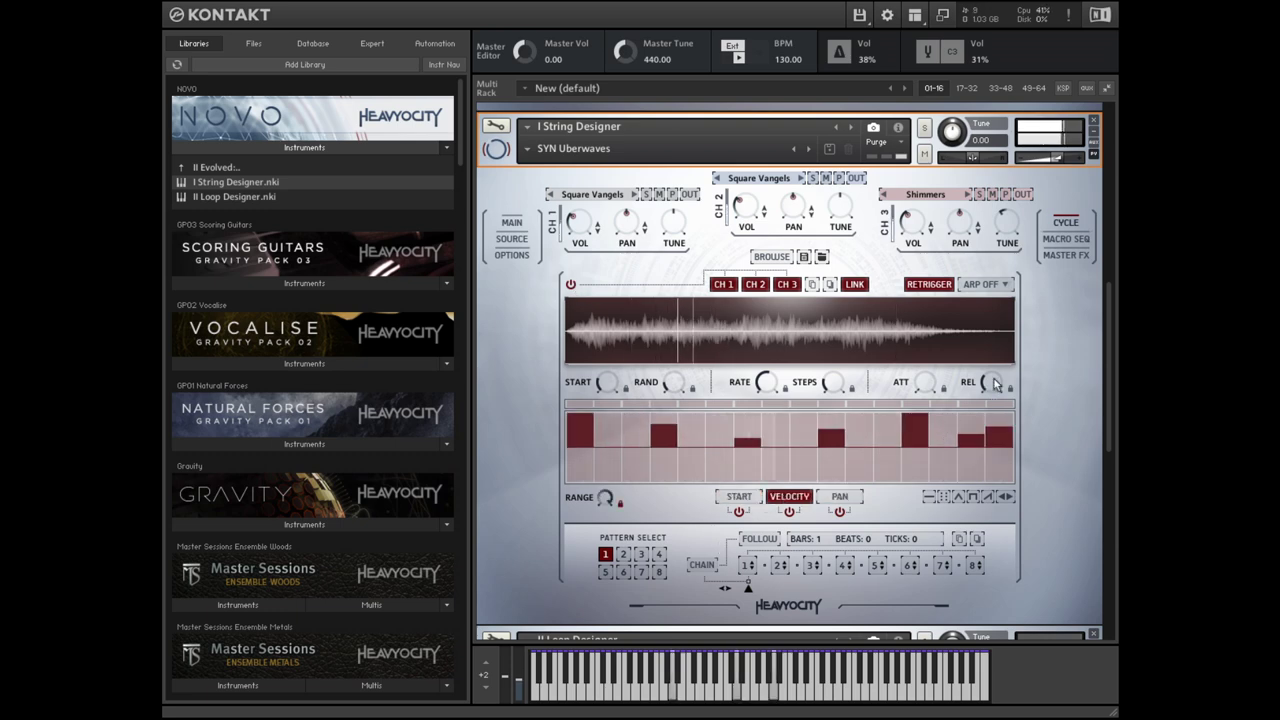
{"action": "mouse_move", "coordinate": [765, 388]}
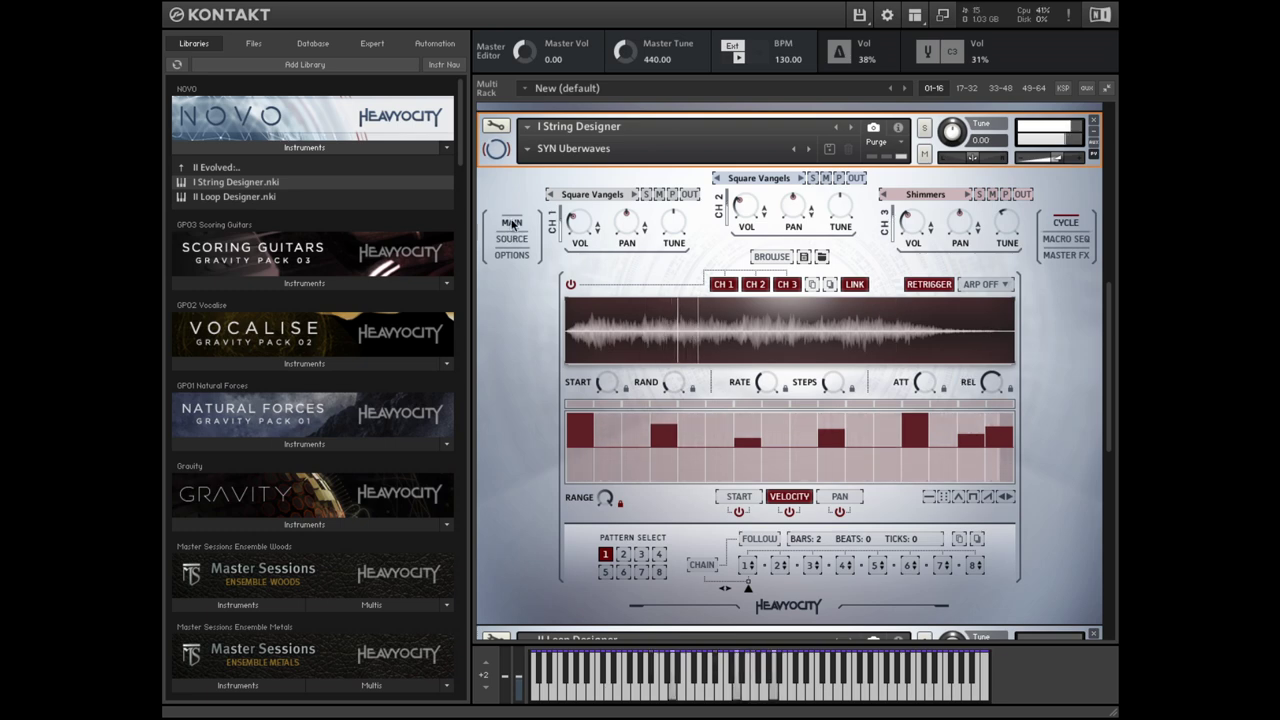
On the Main page, load 01 Ambient > AMB Level Up, then step back to AMB Intelligent Design (ARP)
{"action": "left_click", "coordinate": [511, 223]}
{"action": "left_click", "coordinate": [533, 150]}
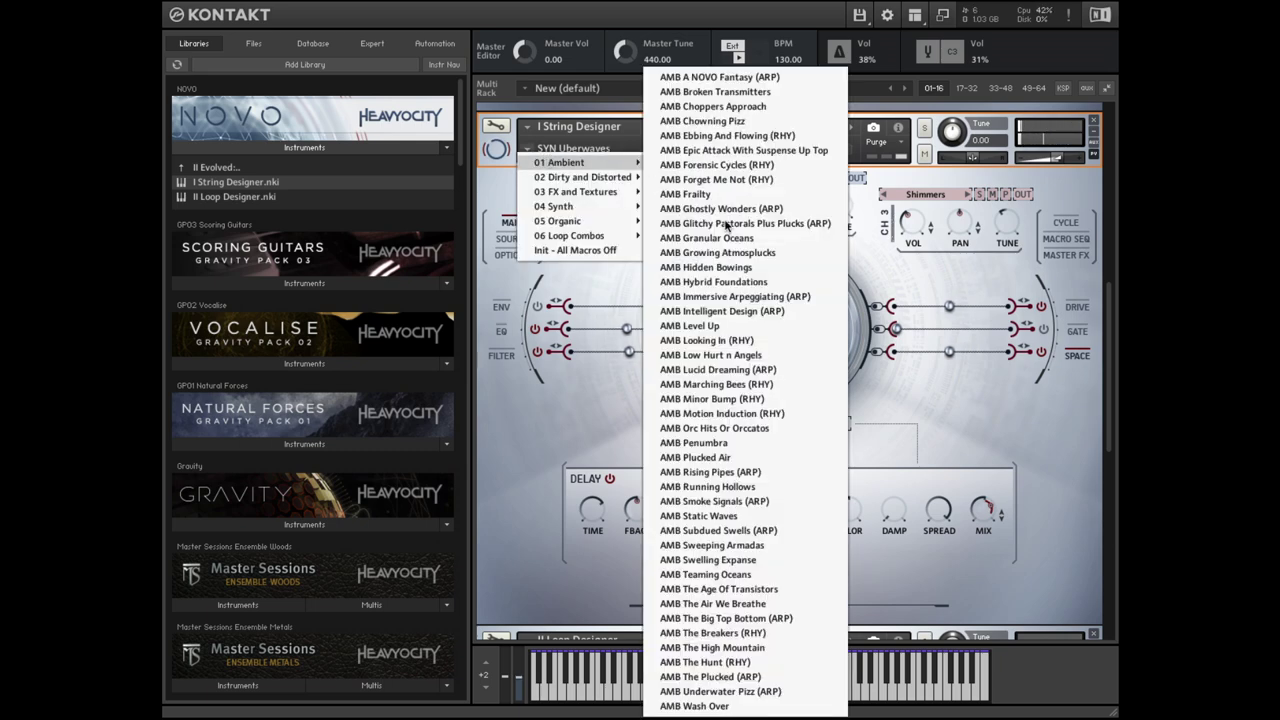
{"action": "mouse_move", "coordinate": [604, 163]}
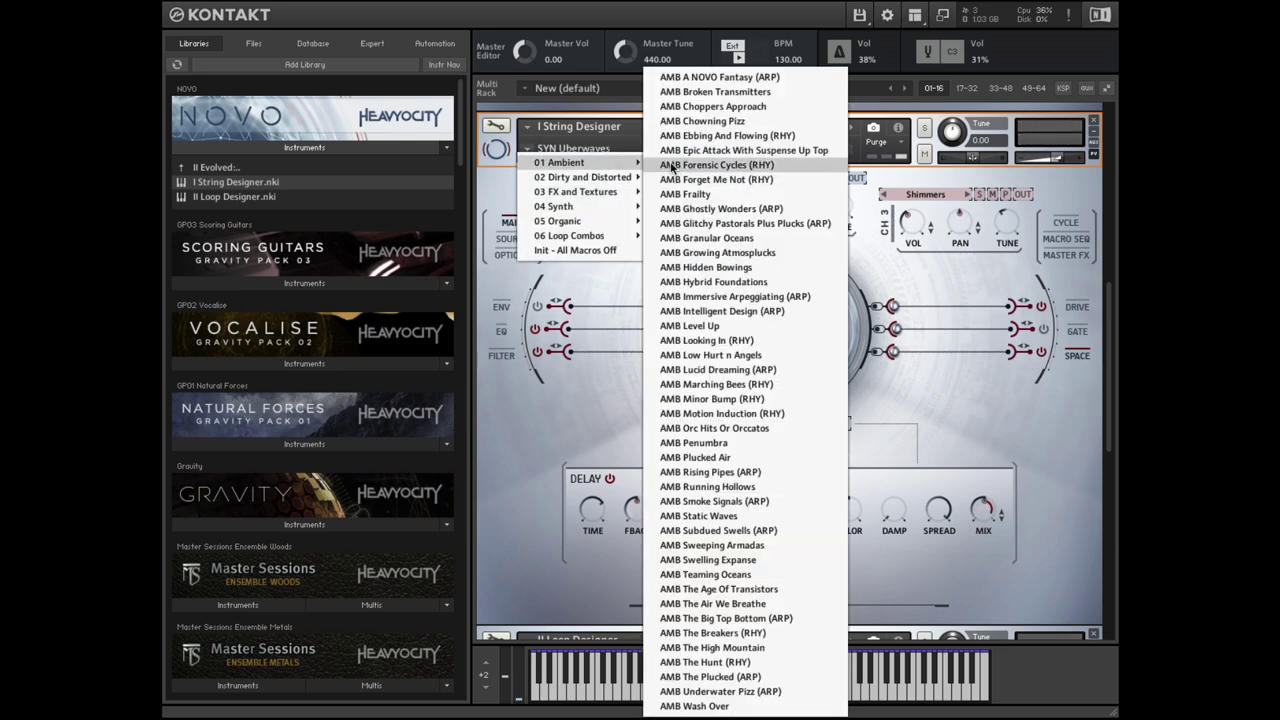
{"action": "left_click", "coordinate": [713, 326]}
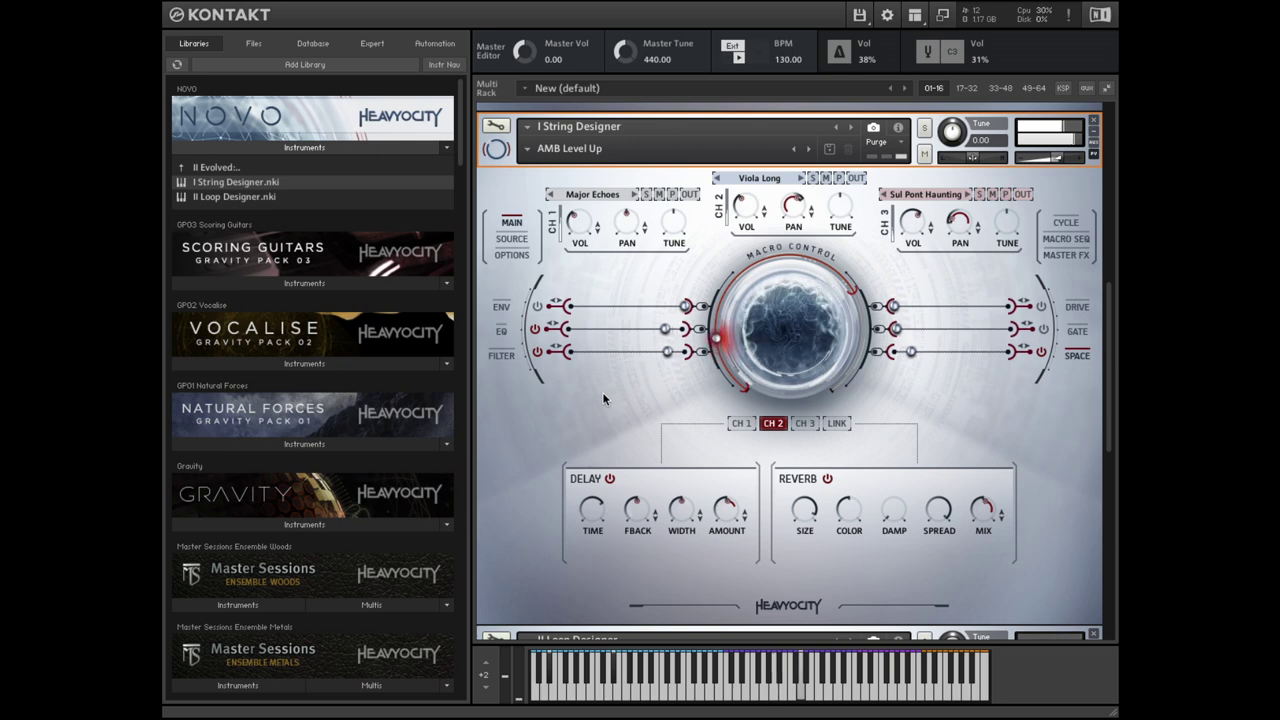
{"action": "left_click", "coordinate": [796, 151]}
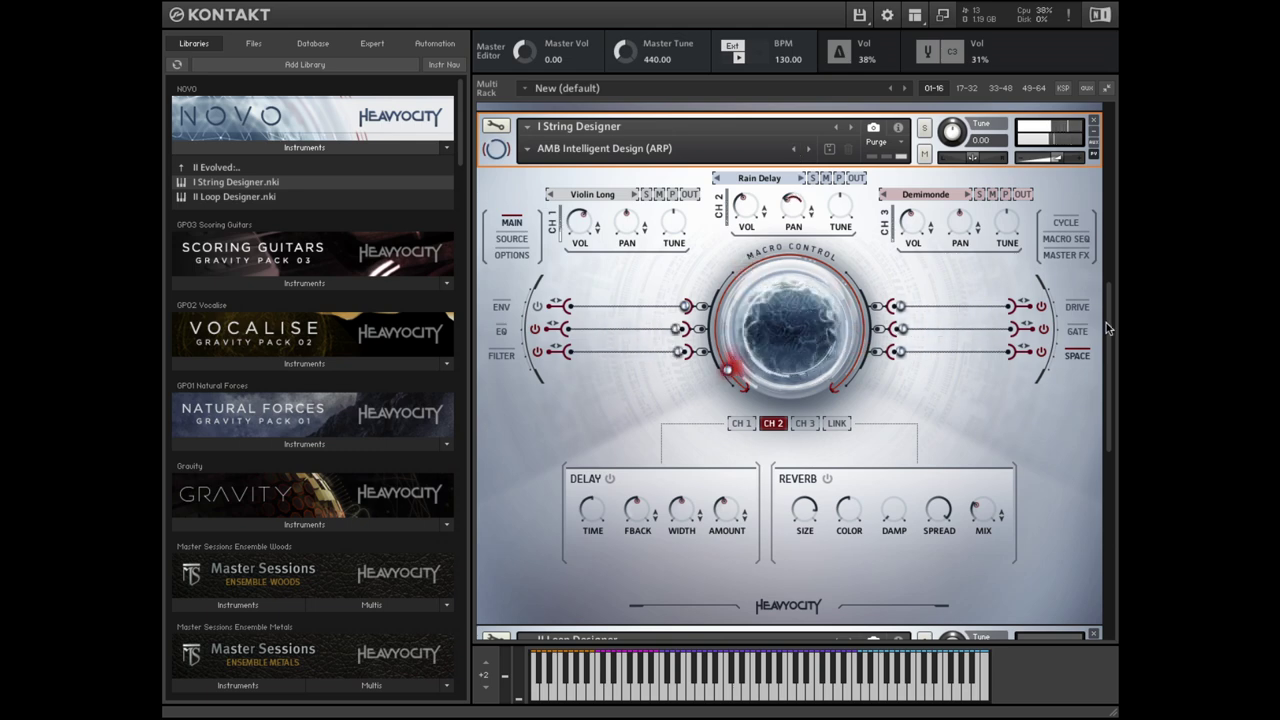
Scroll to the Loop Designer, make it active and show its info panel
{"action": "left_click_drag", "start_coordinate": [1110, 330], "coordinate": [1098, 492]}
{"action": "left_click", "coordinate": [1063, 136]}
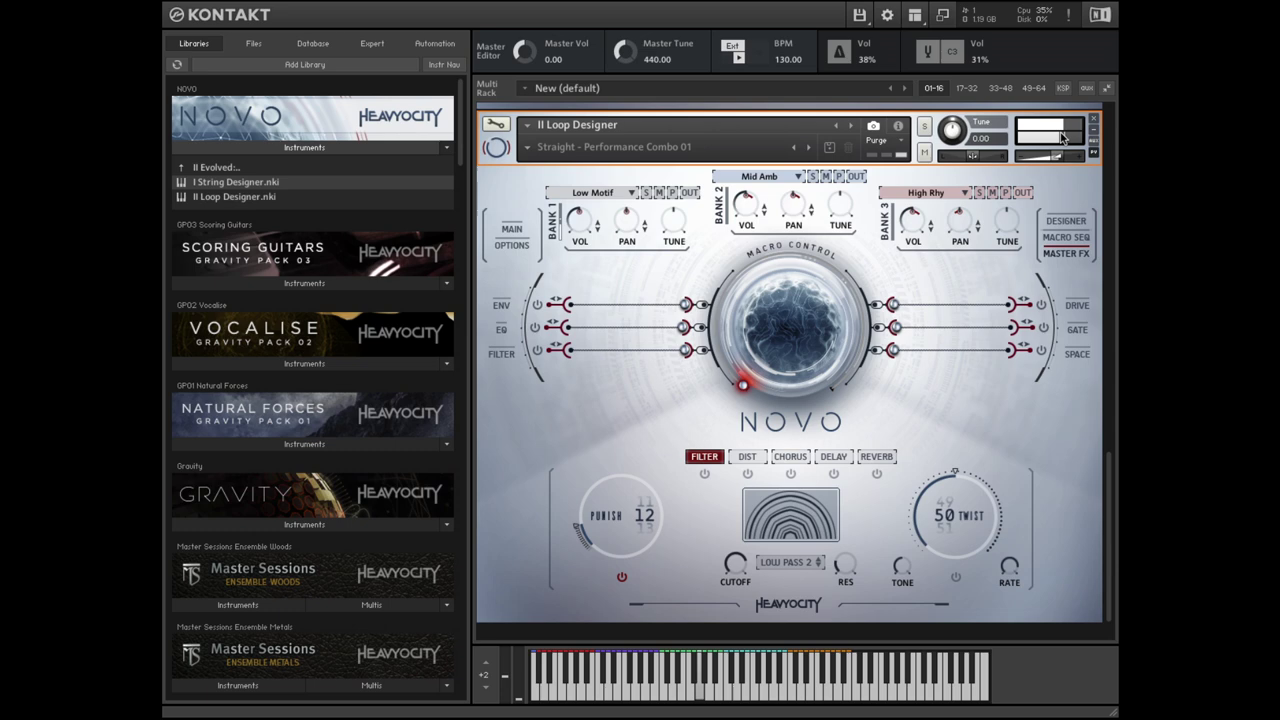
{"action": "left_click", "coordinate": [899, 126]}
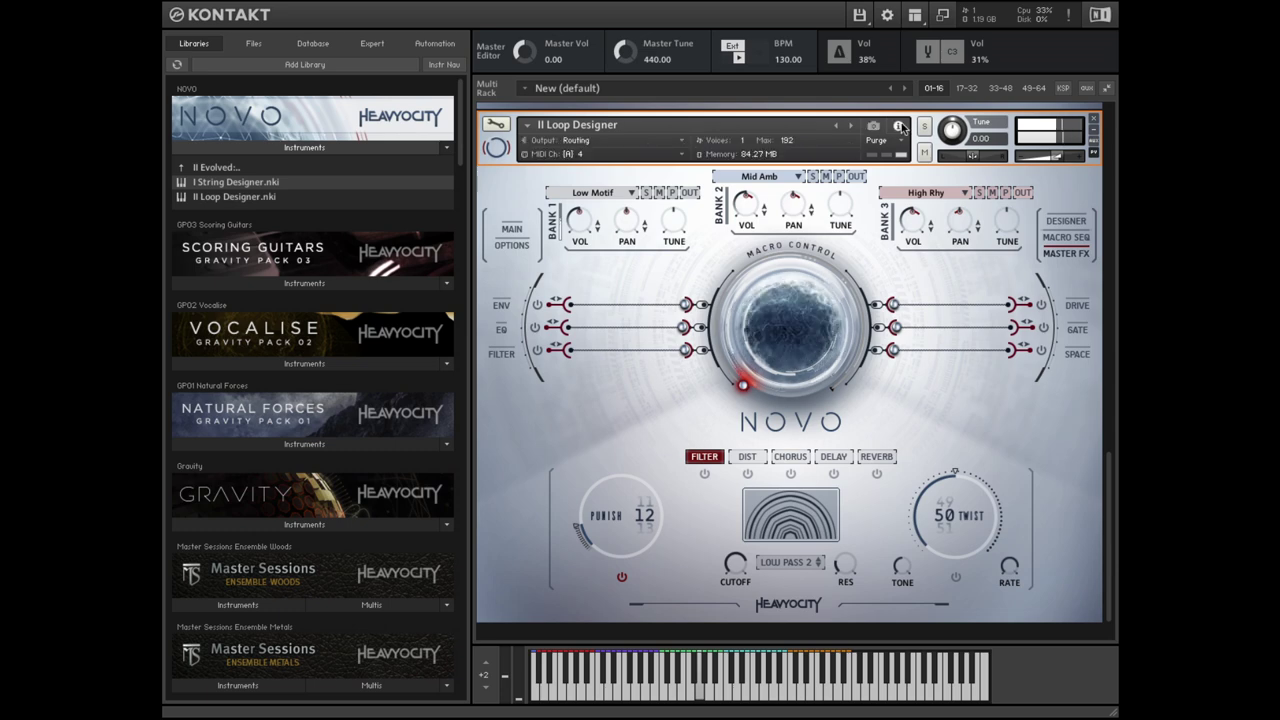
Set Bank 3 to Reverse Straight > High Ambient and view the Designer page
{"action": "left_click", "coordinate": [945, 195]}
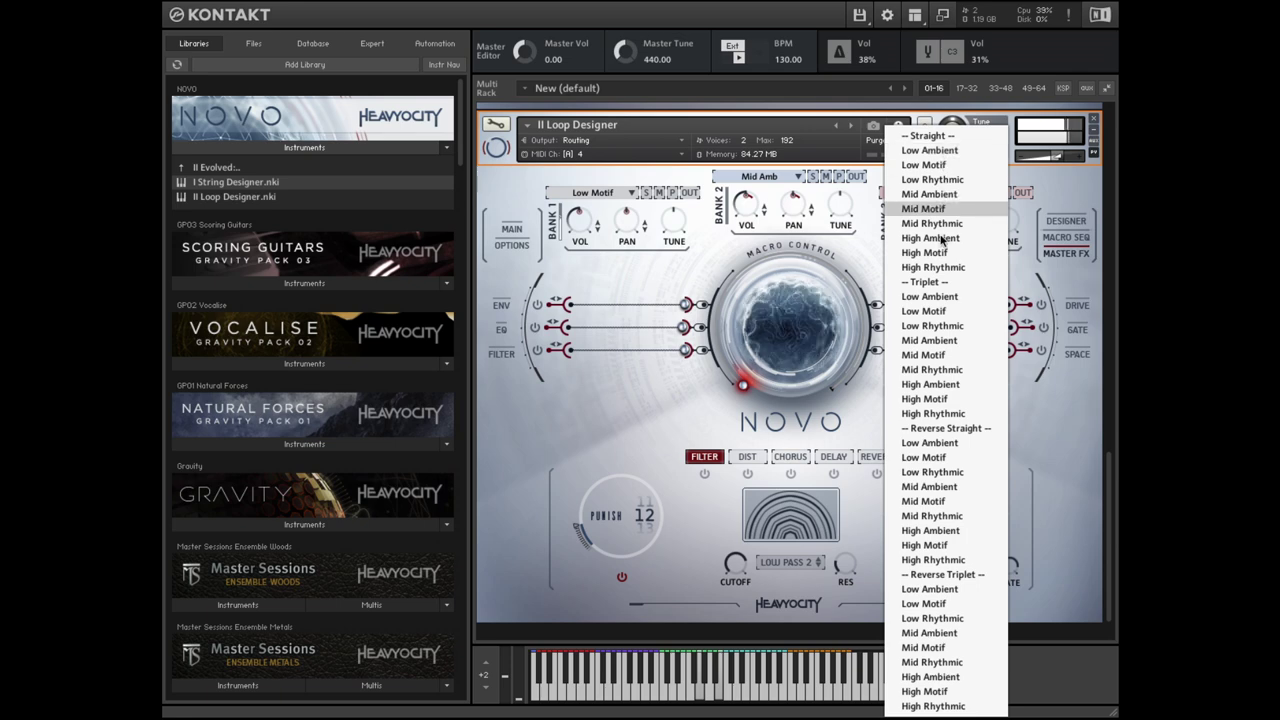
{"action": "left_click", "coordinate": [943, 531]}
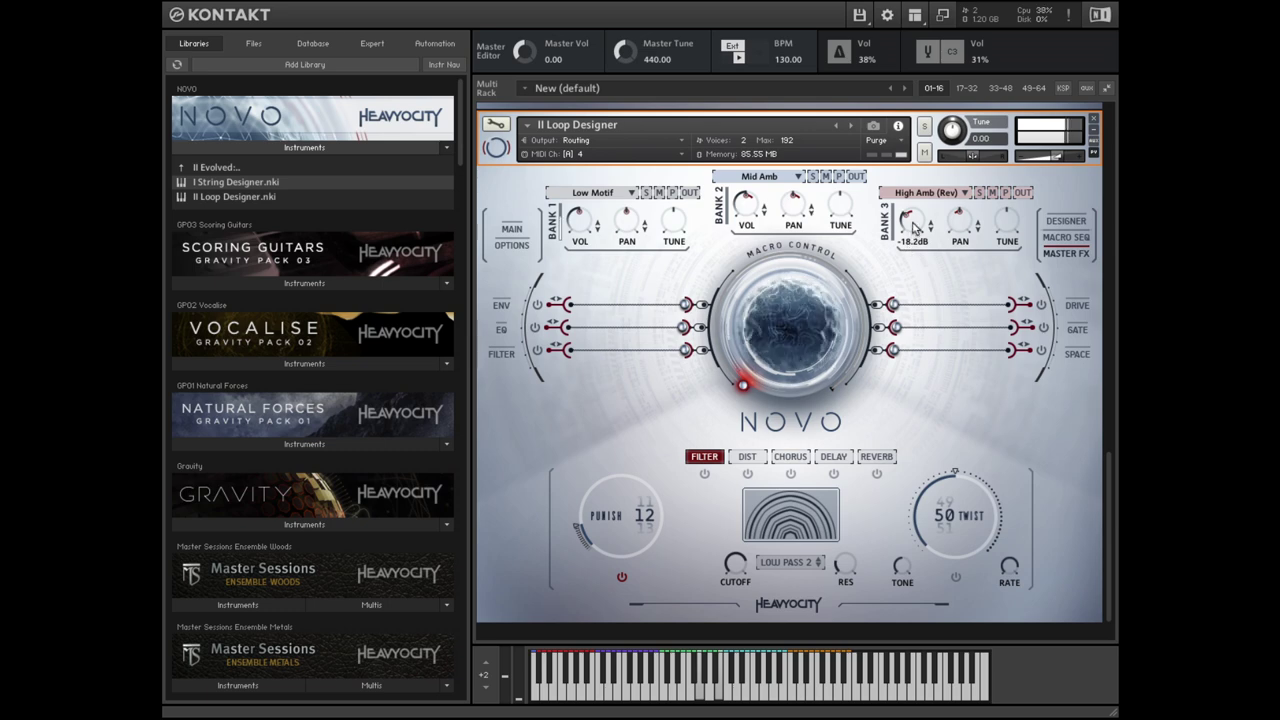
{"action": "left_click", "coordinate": [1064, 221]}
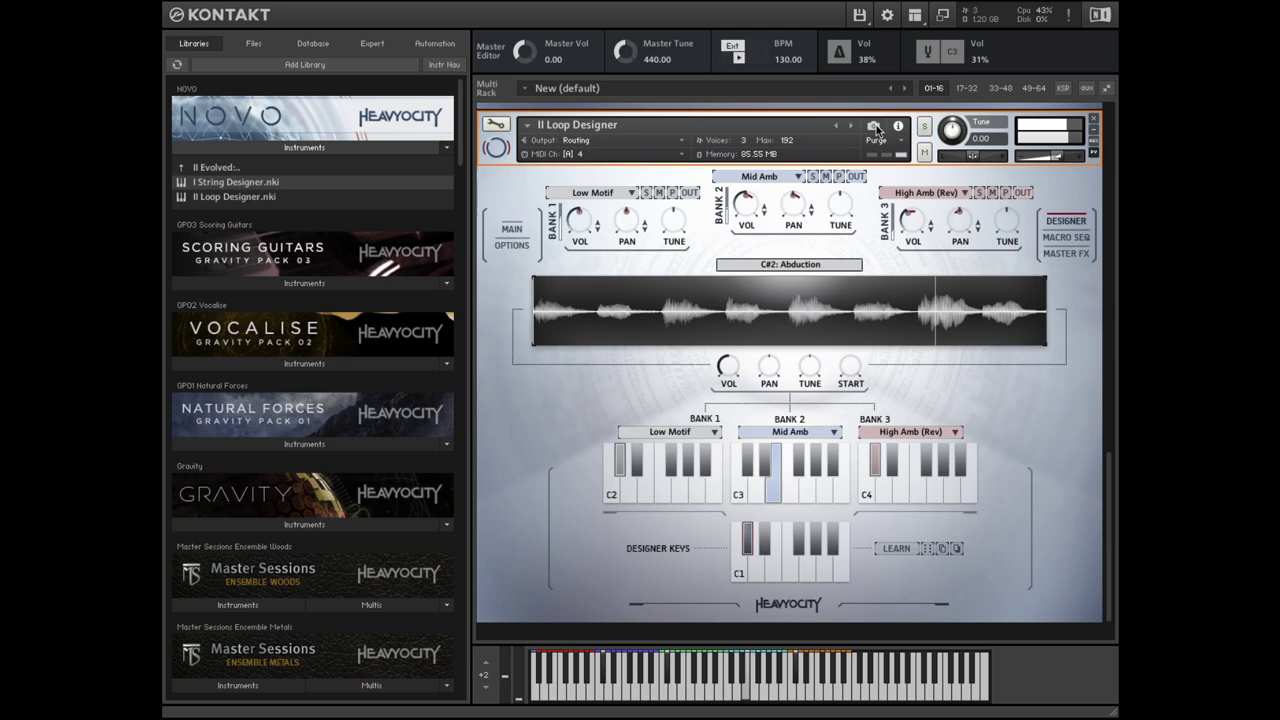
Keep the Straight - Performance Combo 01 snapshot loaded and switch to the Macro Seq page
{"action": "left_click", "coordinate": [528, 148]}
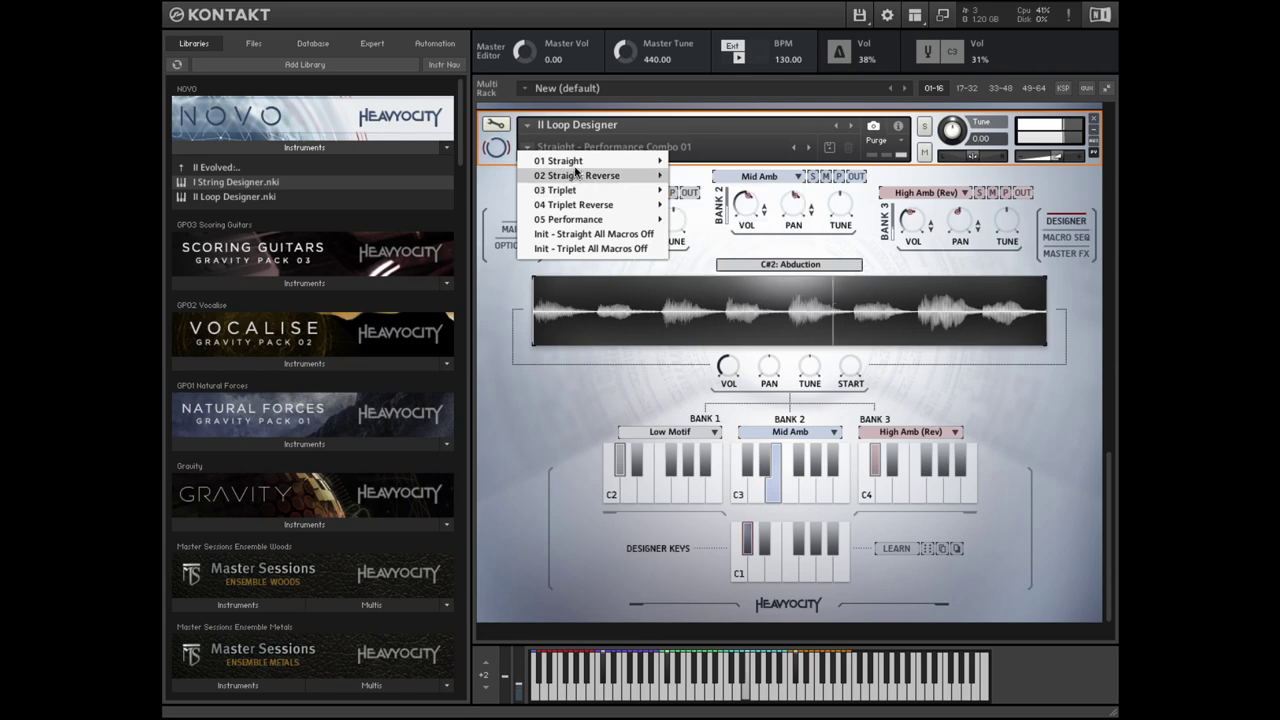
{"action": "mouse_move", "coordinate": [578, 162]}
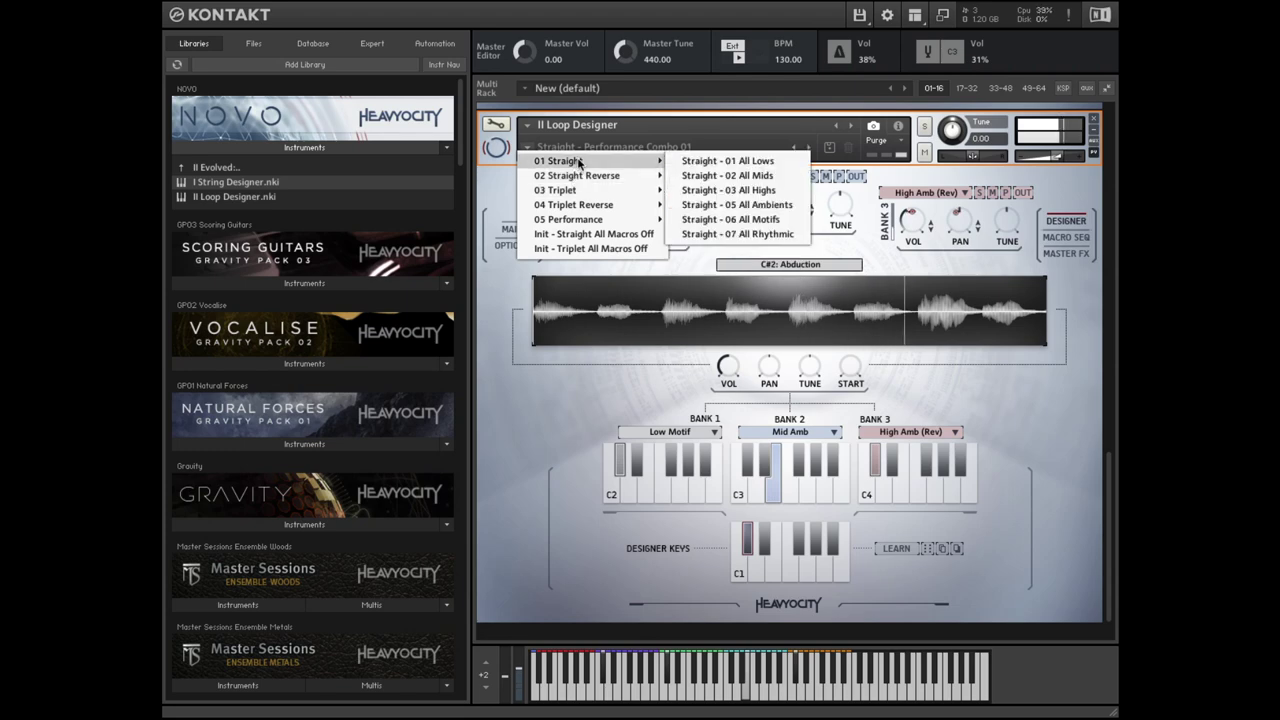
{"action": "left_click", "coordinate": [1037, 401]}
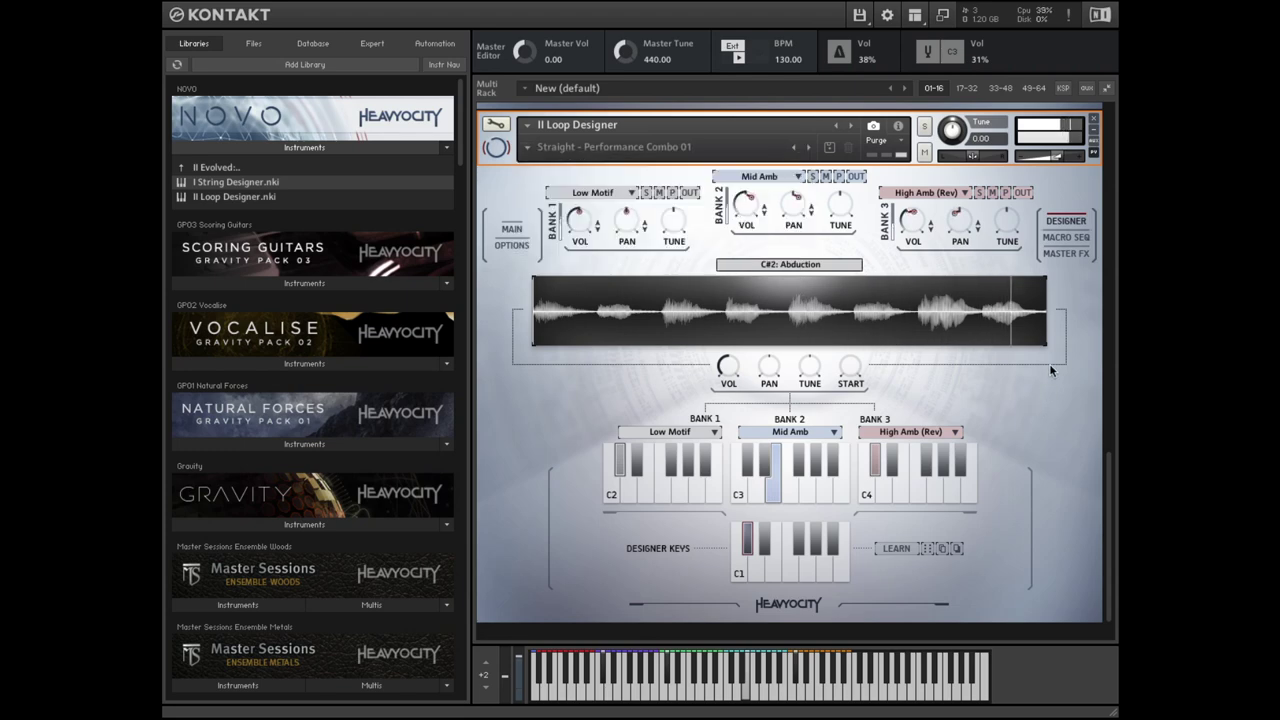
{"action": "left_click", "coordinate": [1066, 237]}
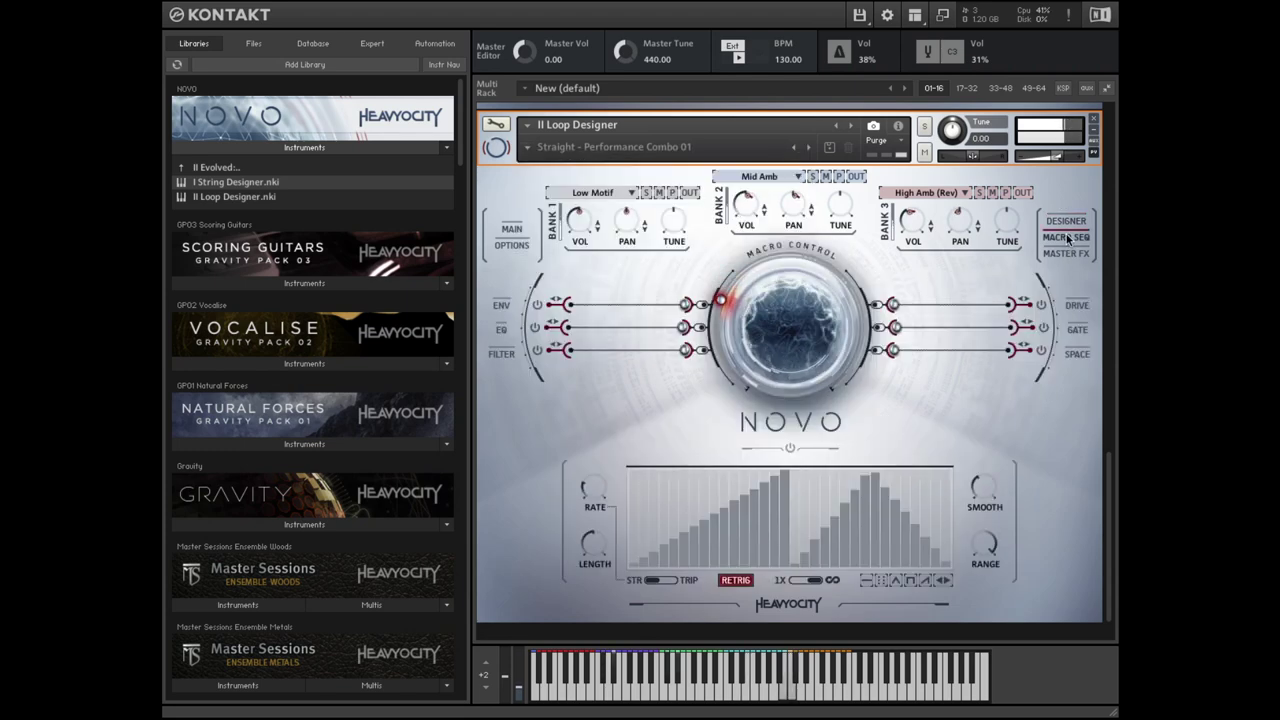
Turn on Saturation in channel 1's Drive effect and switch the macro sequencer on
{"action": "left_click", "coordinate": [1078, 306]}
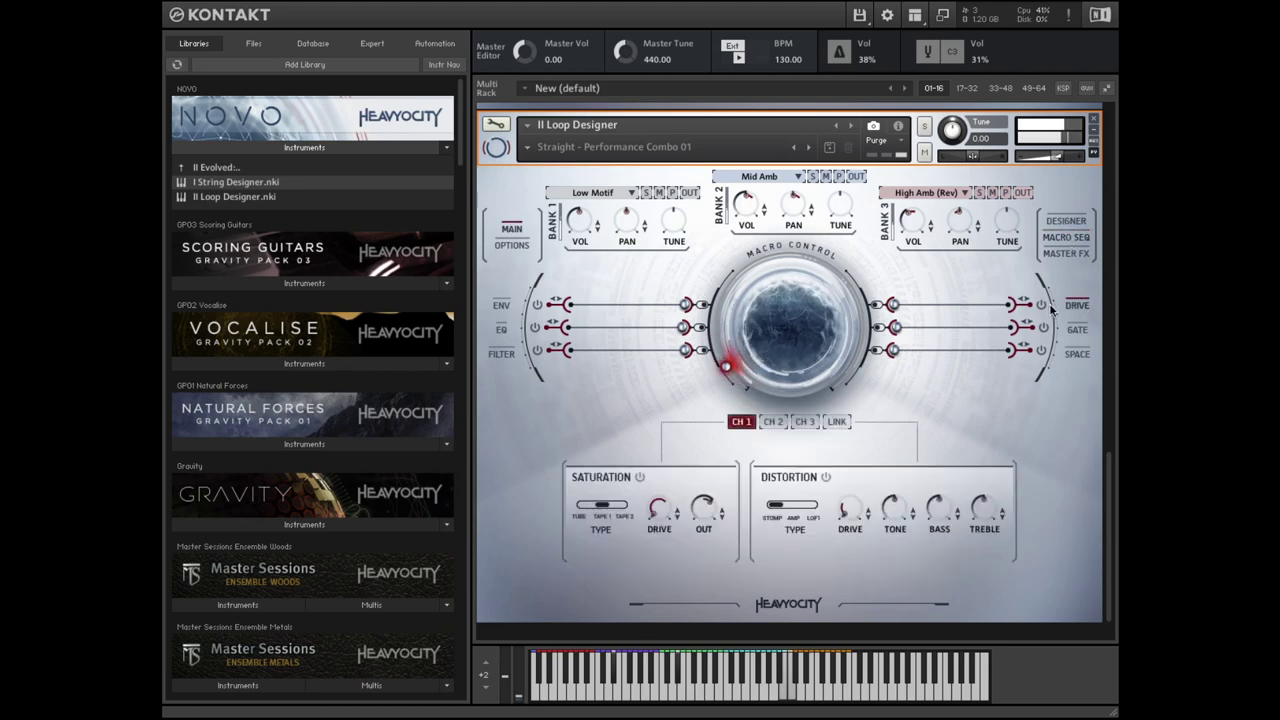
{"action": "left_click", "coordinate": [640, 477]}
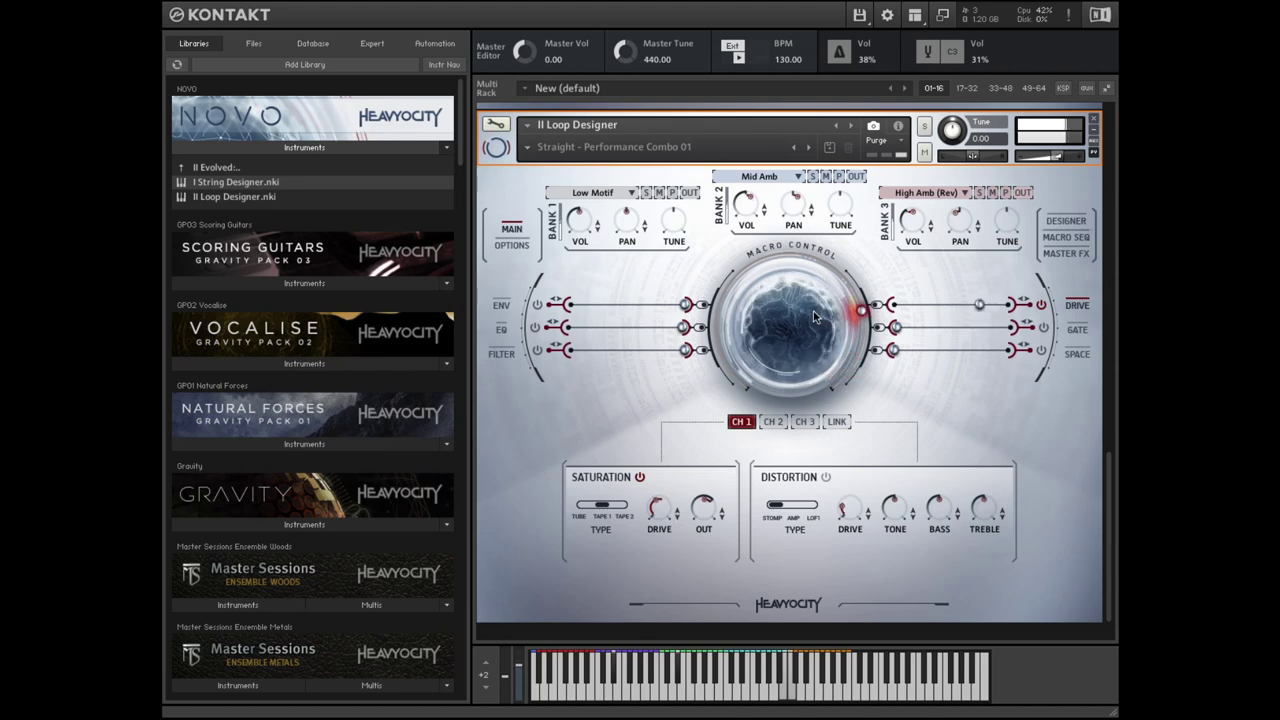
{"action": "left_click", "coordinate": [1066, 237]}
{"action": "left_click", "coordinate": [790, 448]}
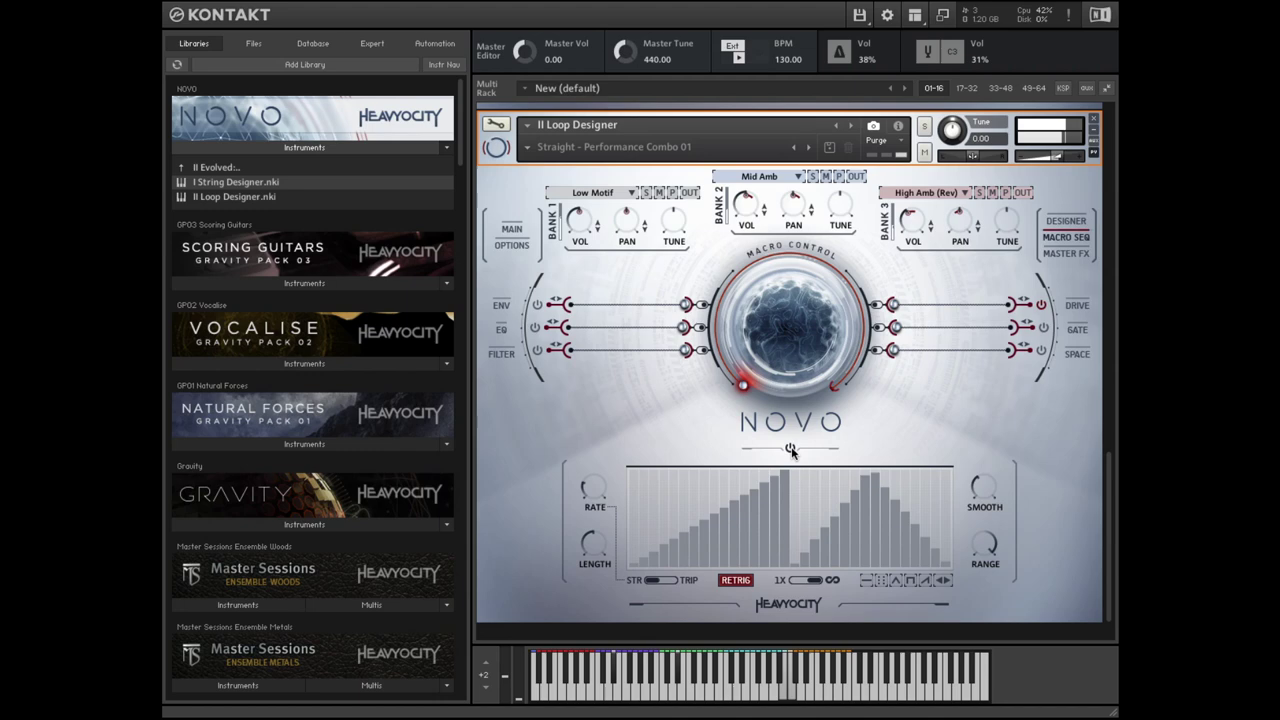